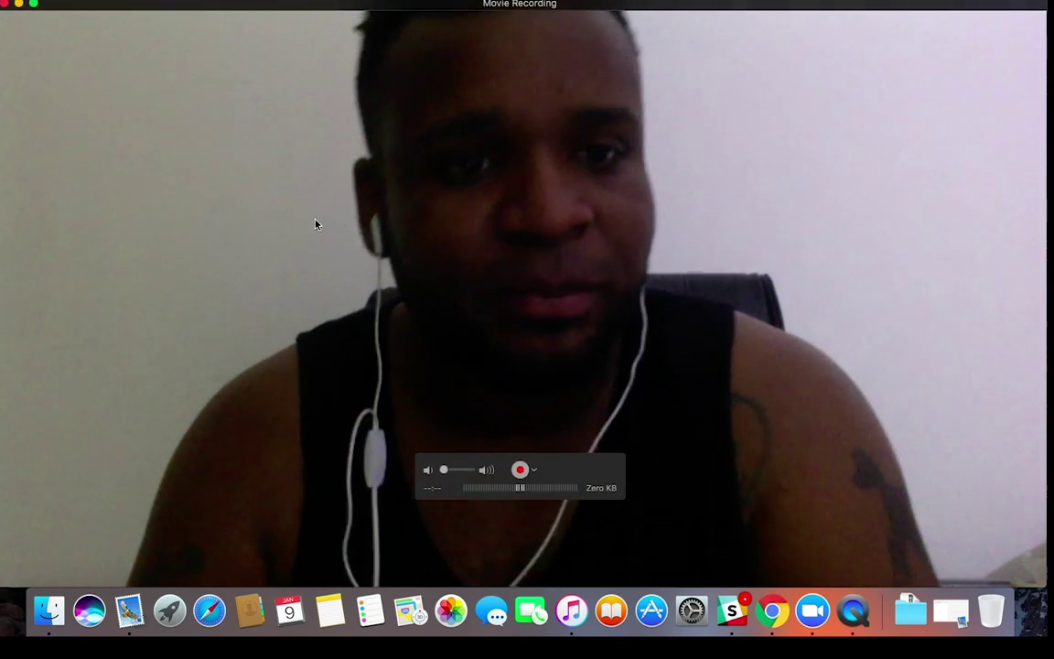
left_click_drag(2, 302, 732, 302)
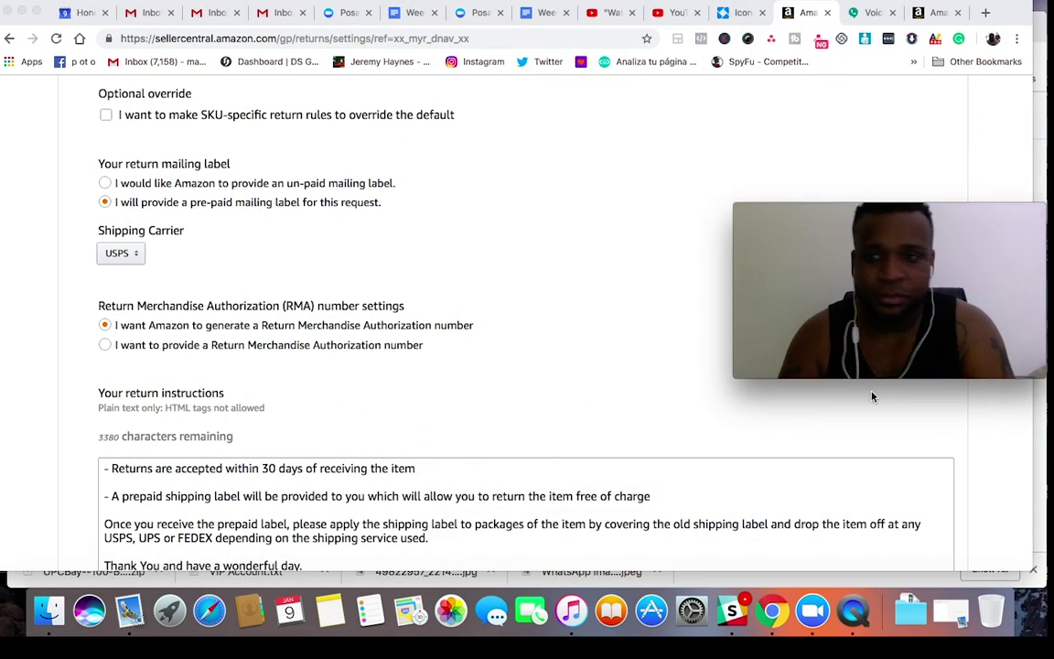
left_click_drag(1025, 211, 1030, 420)
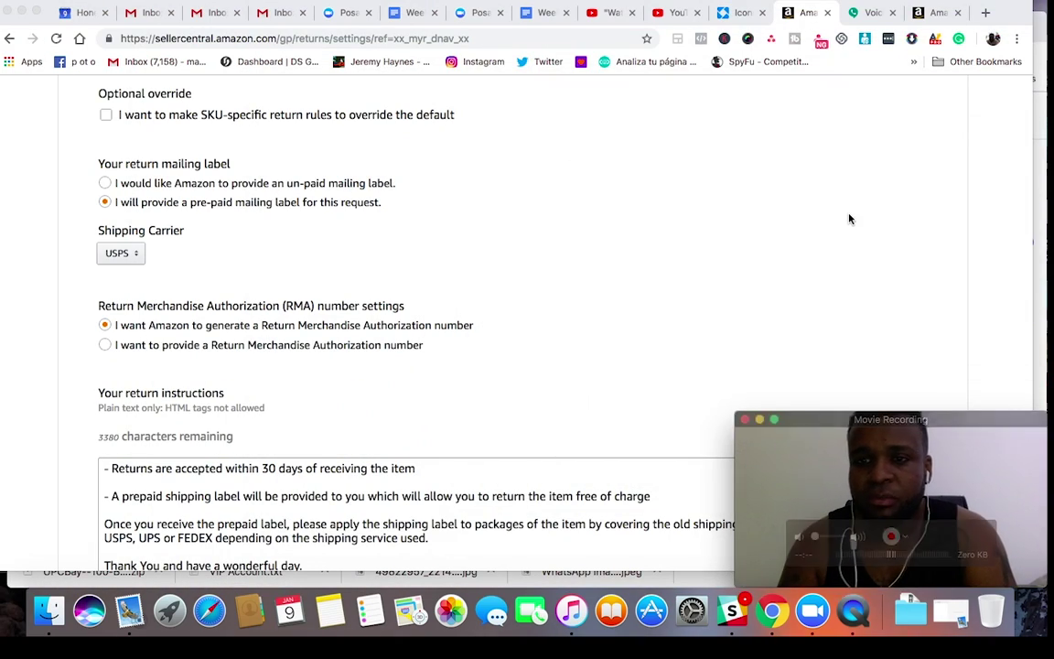
Go to the Seller Central home page and open the account's return settings from there.
scroll(850, 217, "up", 5)
left_click(44, 97)
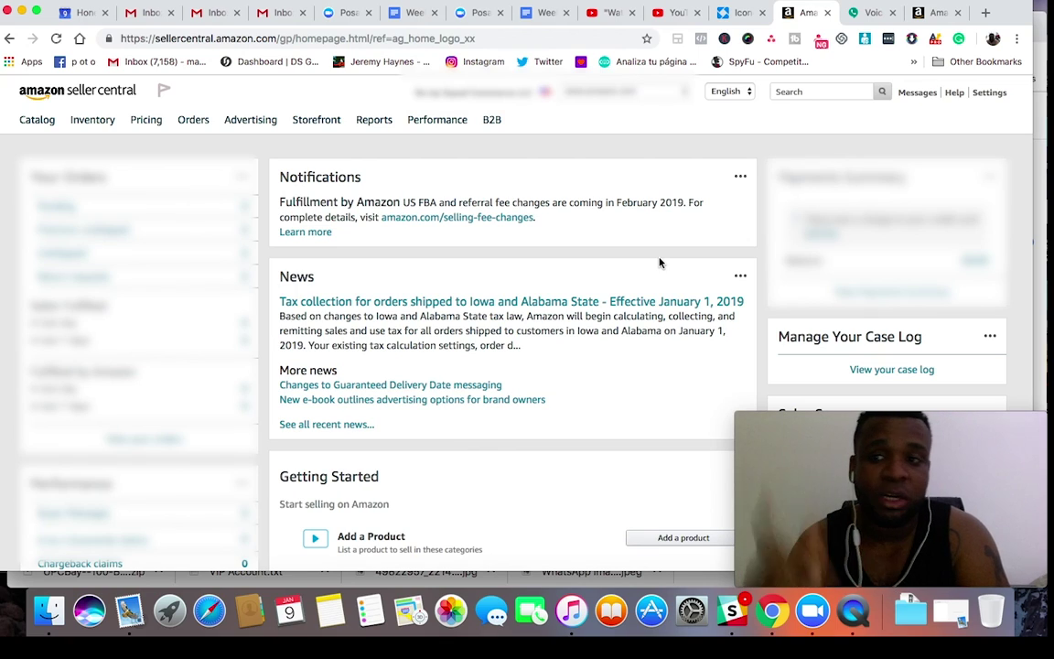
left_click(989, 92)
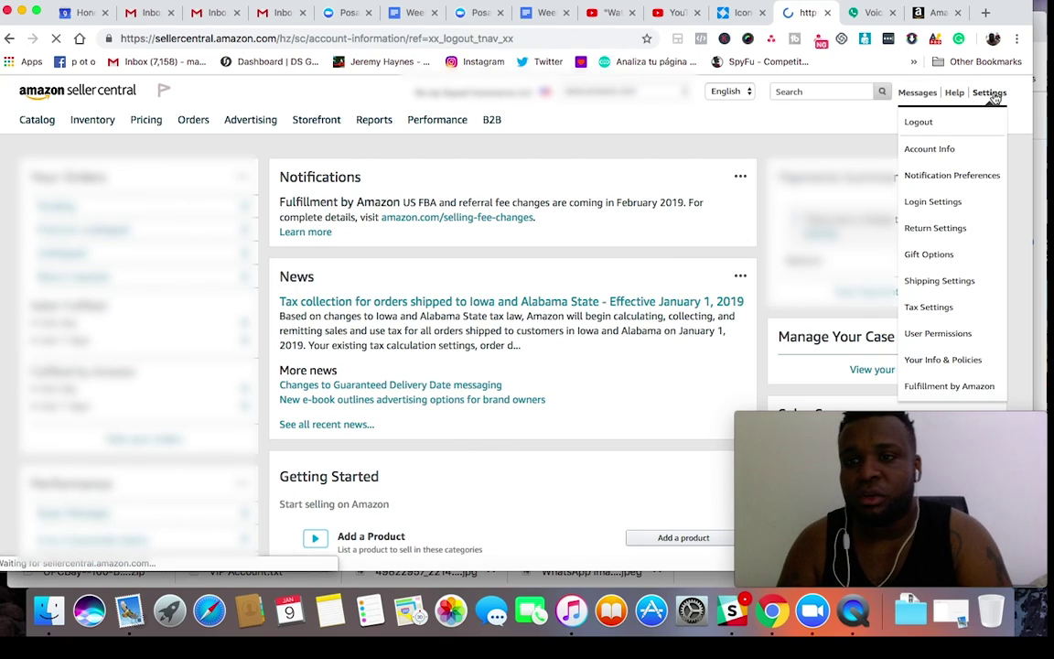
mouse_move(990, 97)
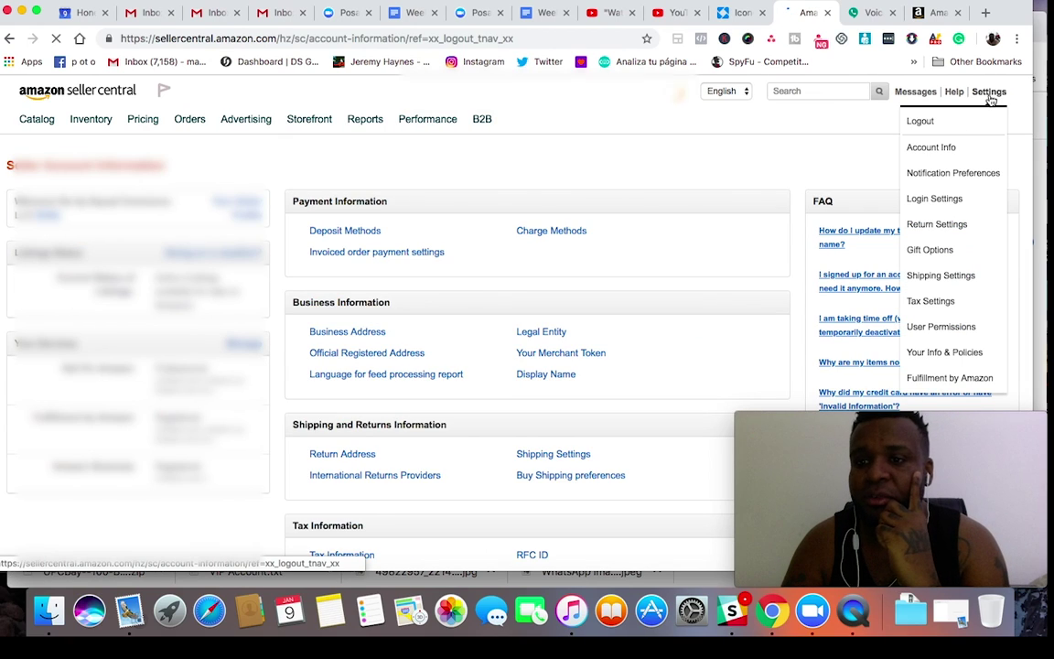
left_click(957, 232)
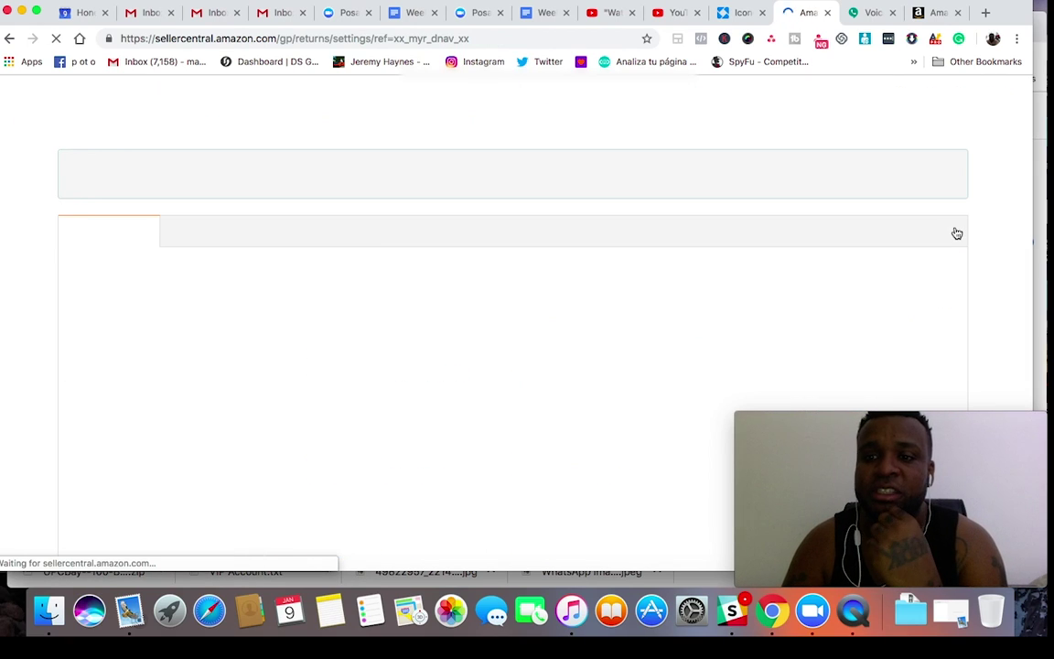
Set the return mailing label to an un-paid label provided by Amazon and look over the other general return settings.
scroll(669, 327, "down", 8)
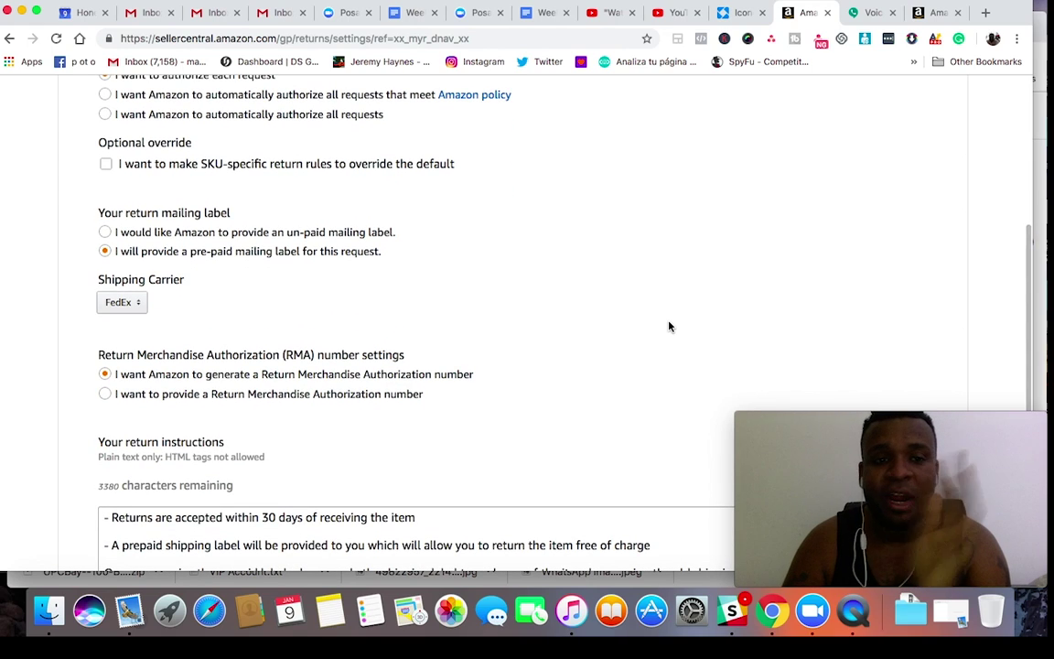
scroll(669, 327, "down", 1)
scroll(669, 326, "up", 6)
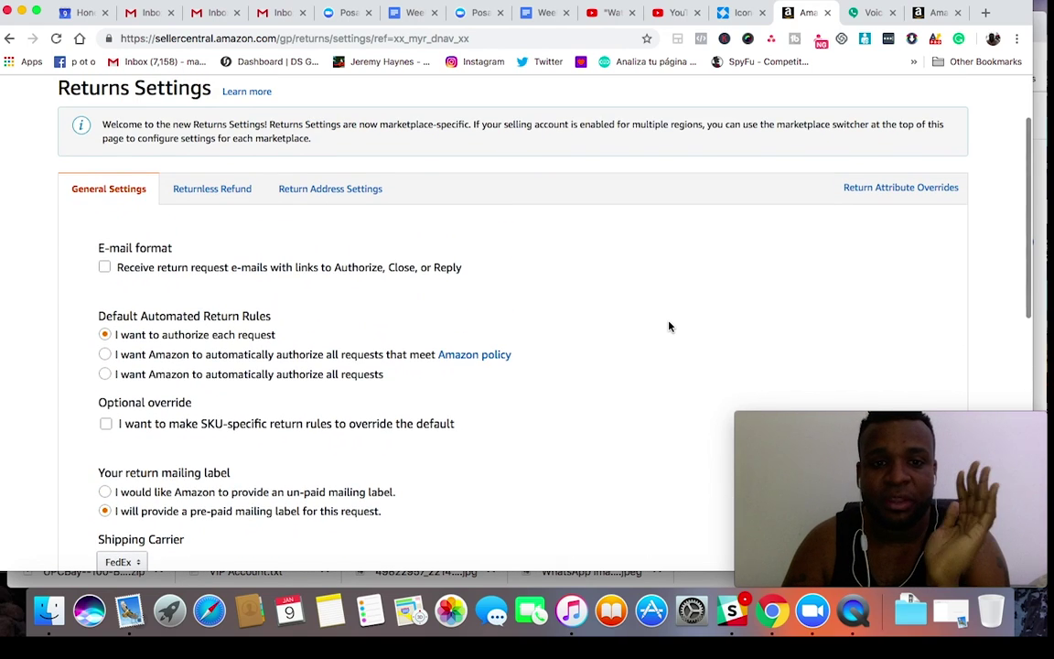
scroll(669, 326, "down", 7)
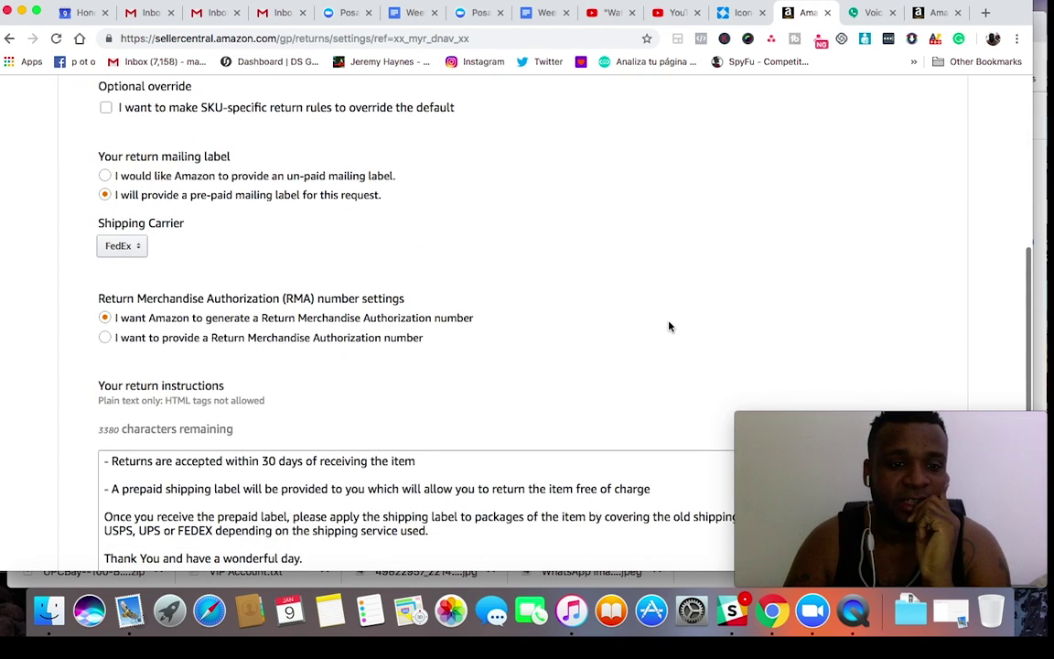
left_click(105, 175)
scroll(366, 273, "down", 4)
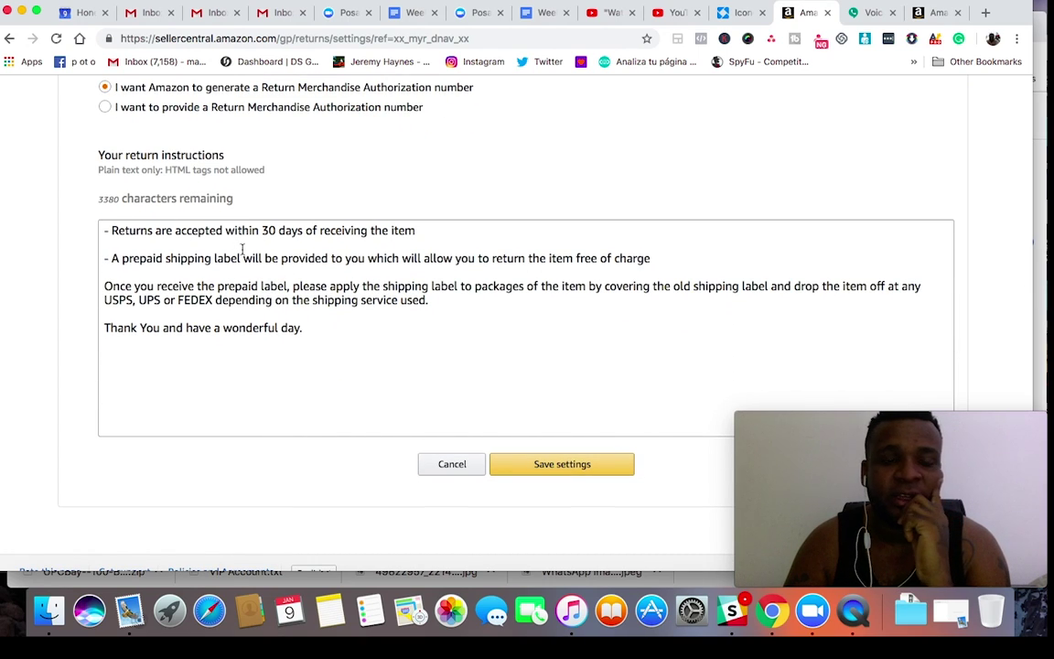
scroll(317, 249, "up", 12)
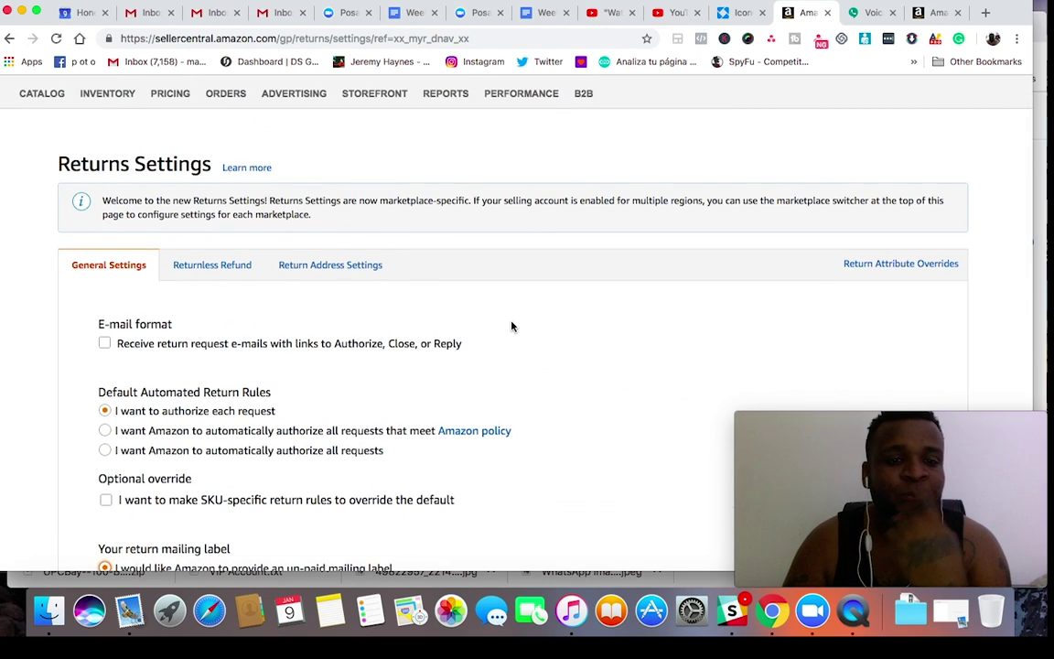
scroll(512, 326, "down", 4)
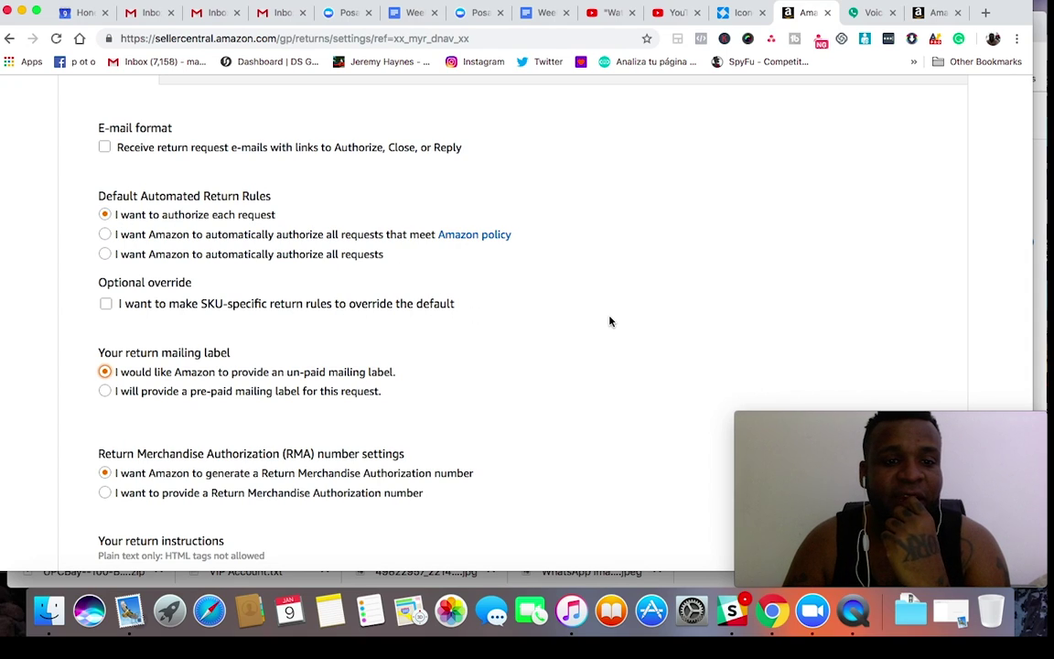
scroll(611, 321, "down", 4)
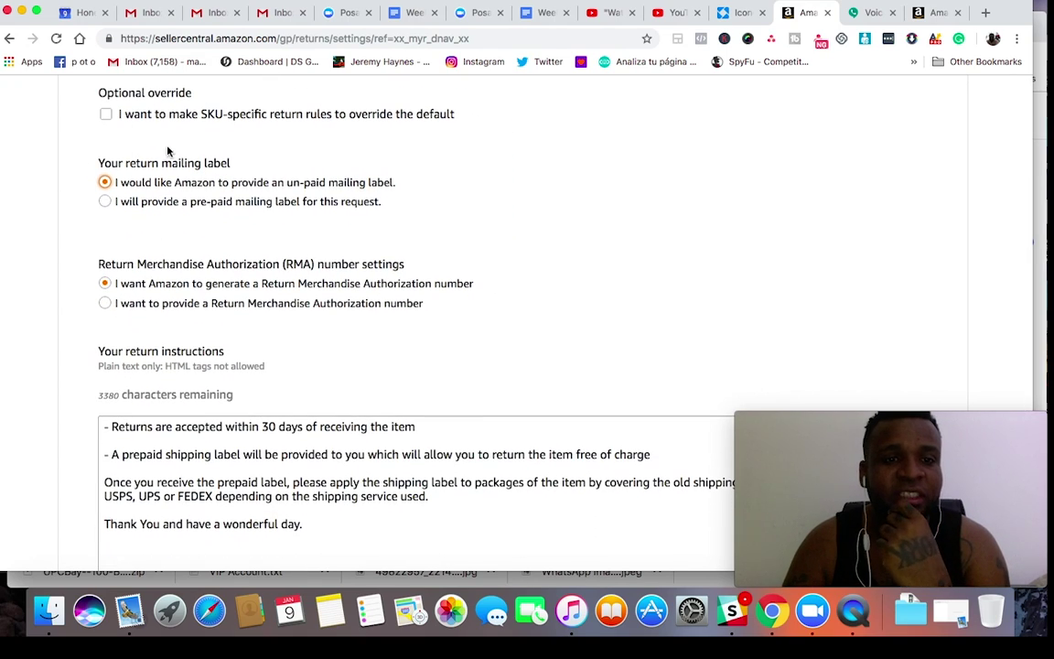
Choose to provide a pre-paid mailing label for return requests, with FedEx as the shipping carrier.
left_click(105, 202)
left_click(127, 254)
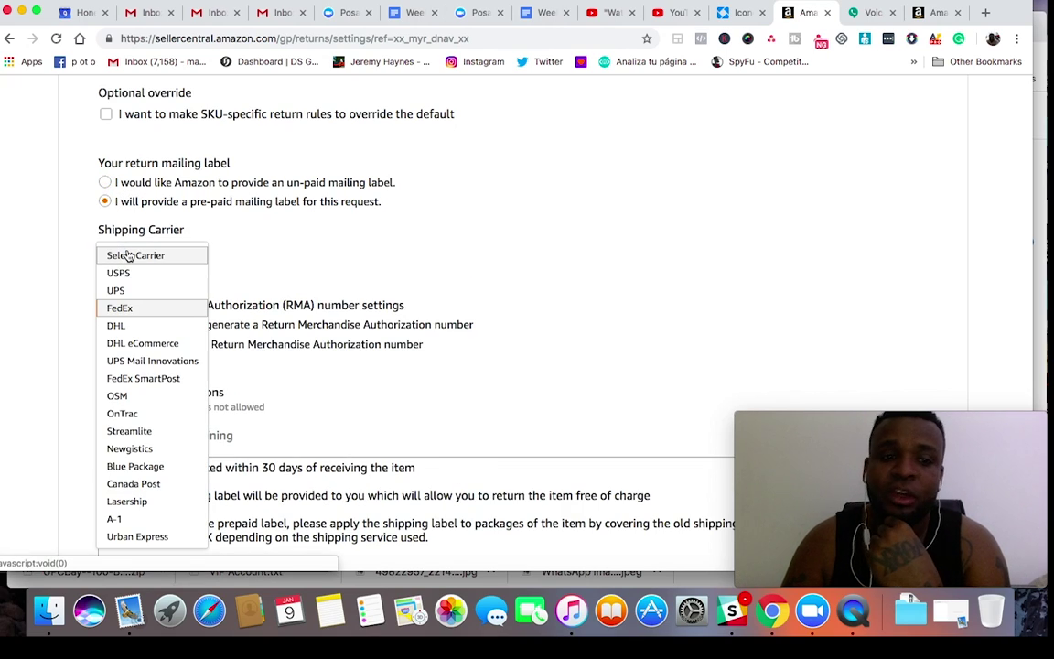
left_click(127, 307)
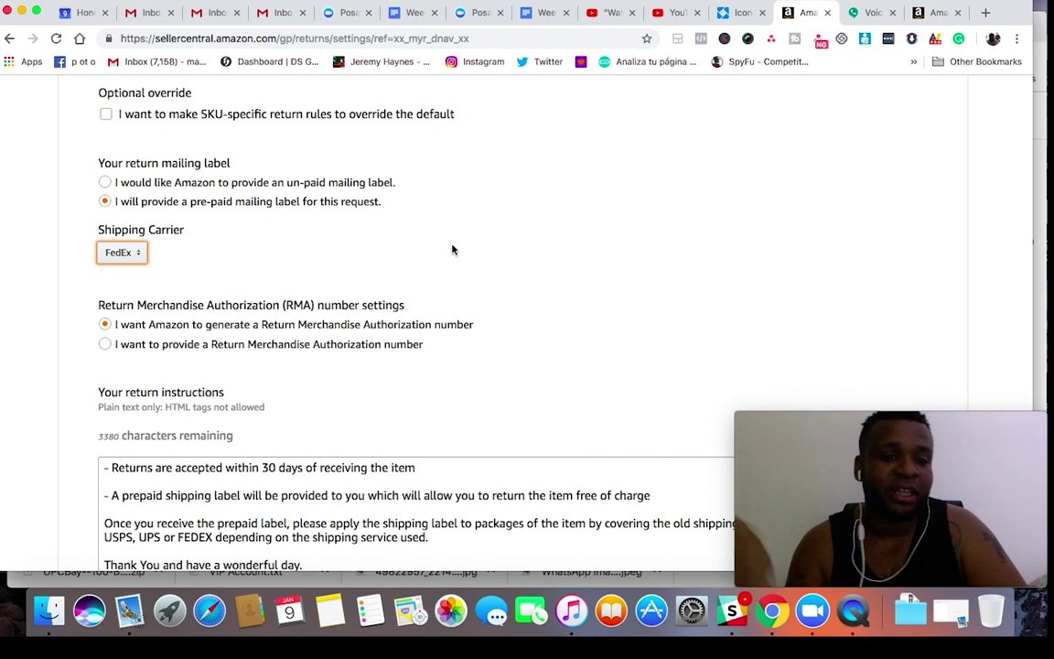
Review the return instructions on the 30-day window, prepaid label and package drop-off, and save the returns settings.
scroll(452, 249, "down", 2)
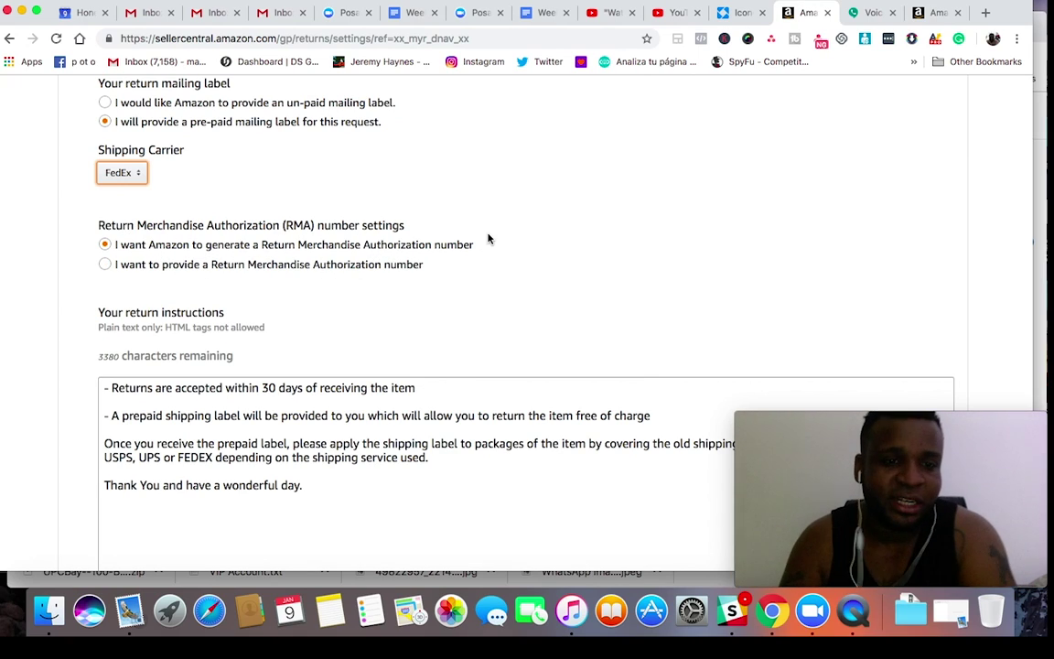
scroll(488, 239, "down", 3)
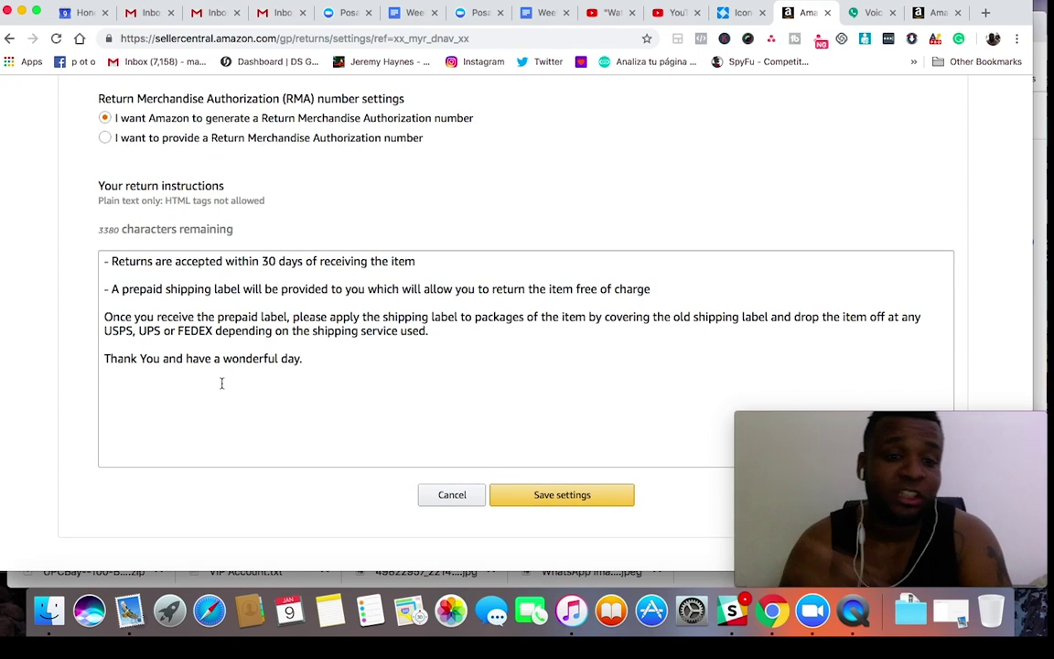
triple_click(228, 263)
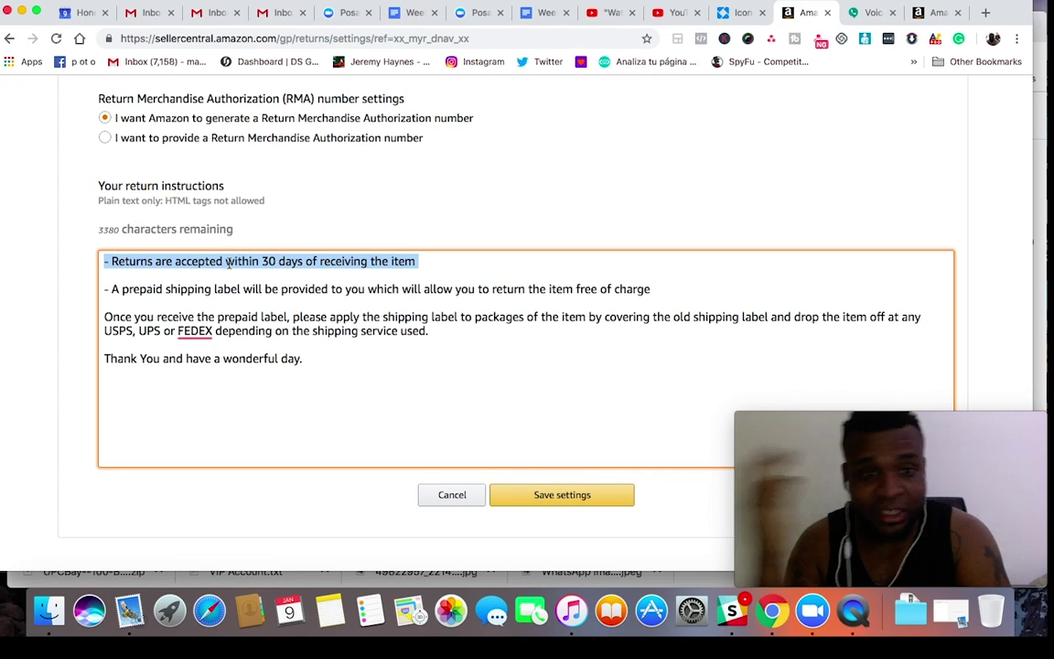
triple_click(183, 290)
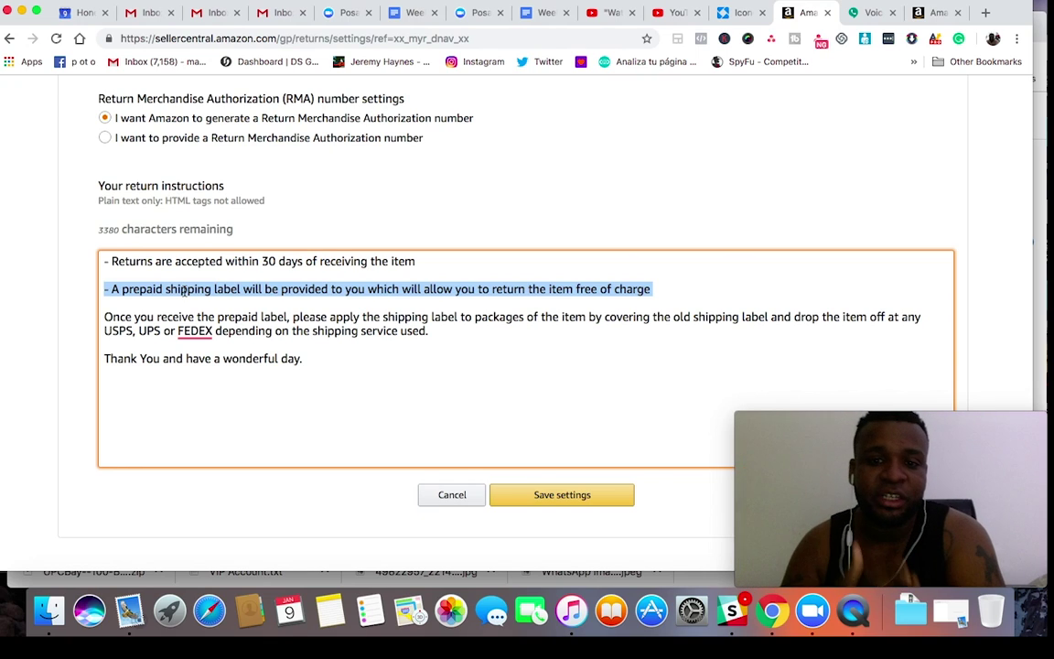
triple_click(219, 327)
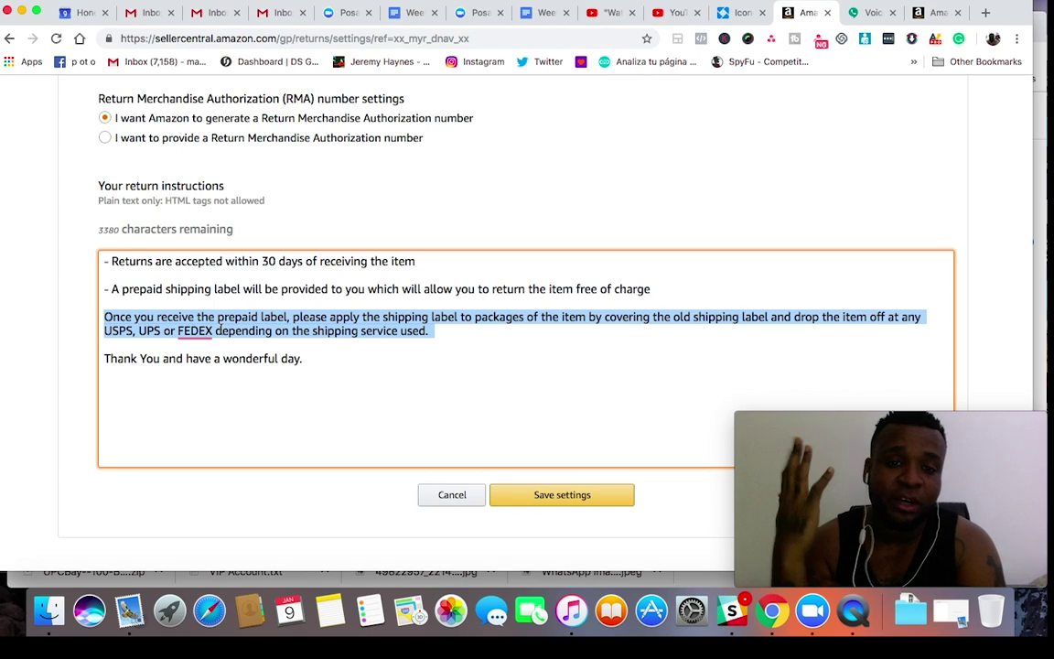
left_click(584, 494)
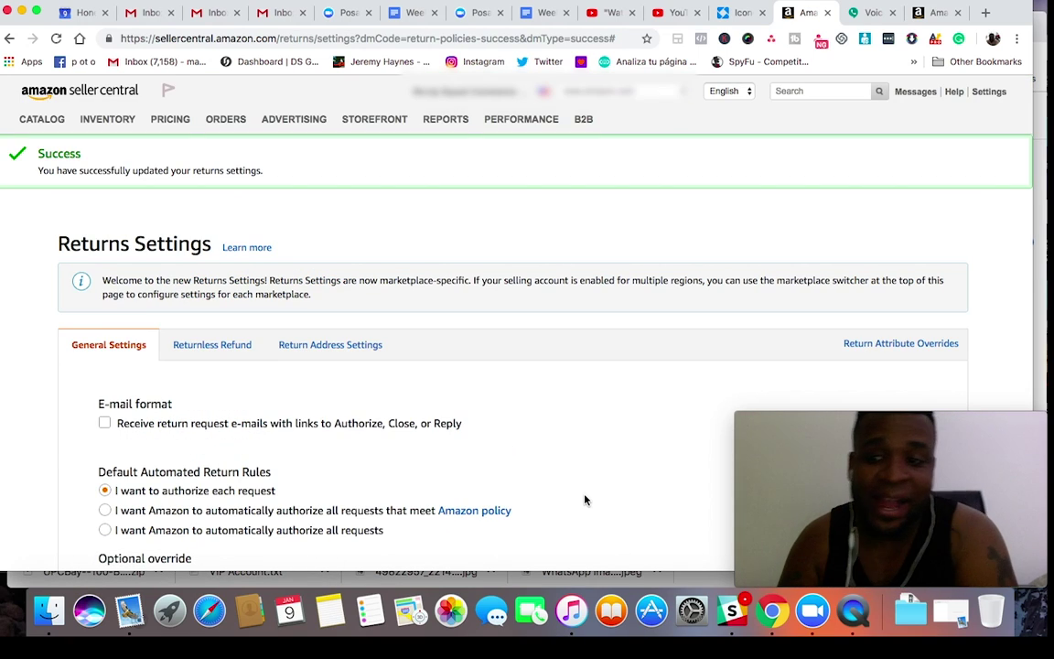
Check the default return address and marketplace overrides, and go back over the general return settings.
left_click(332, 350)
scroll(385, 388, "down", 4)
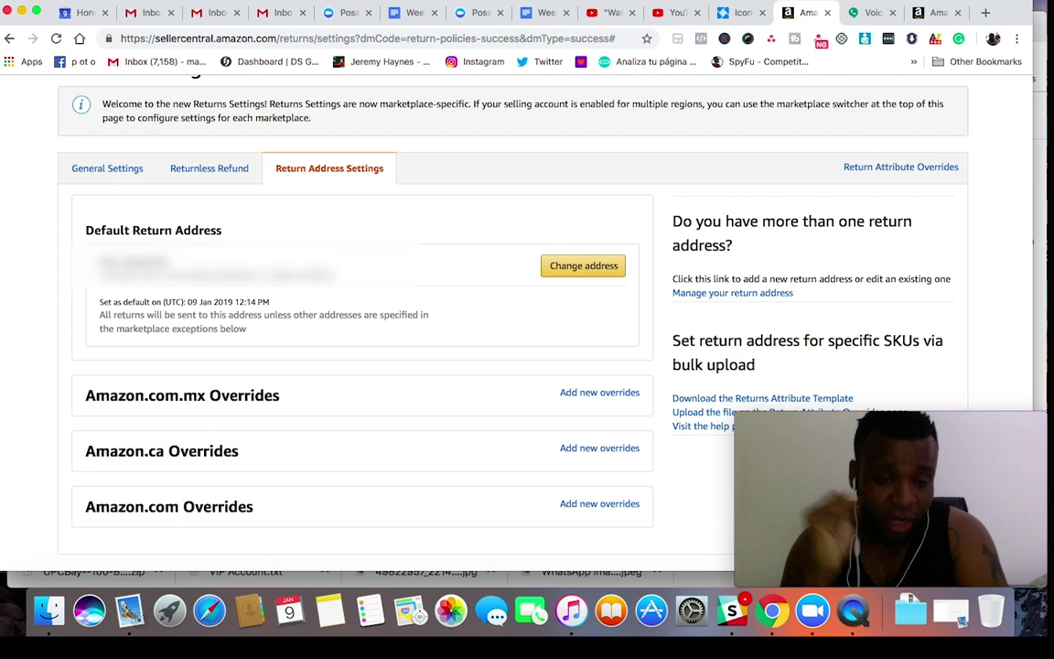
left_click(101, 170)
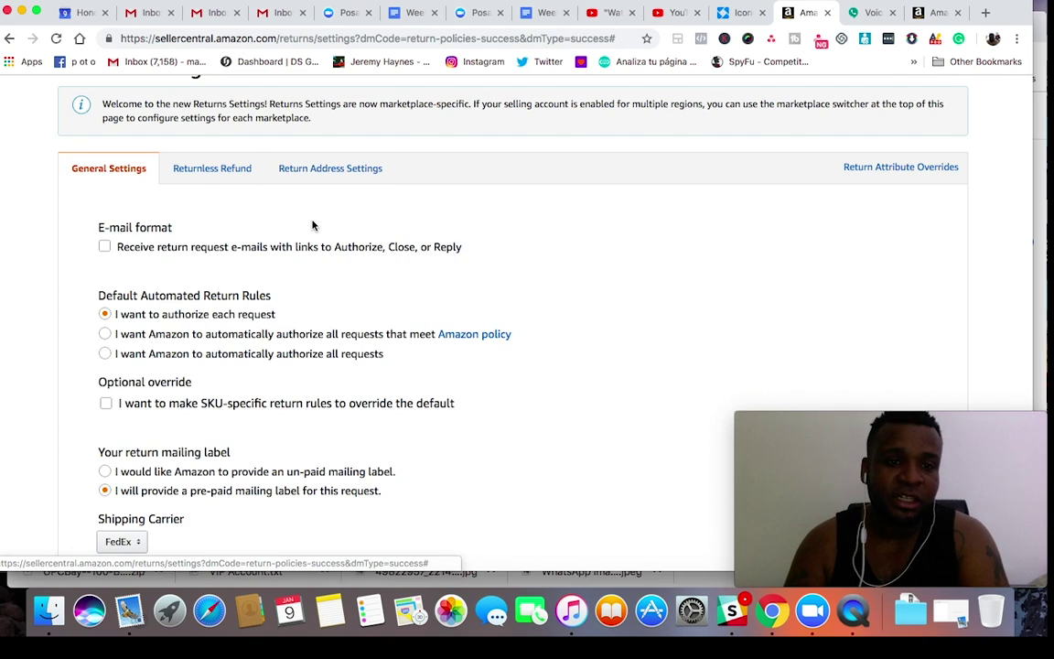
scroll(312, 225, "up", 3)
scroll(313, 225, "down", 10)
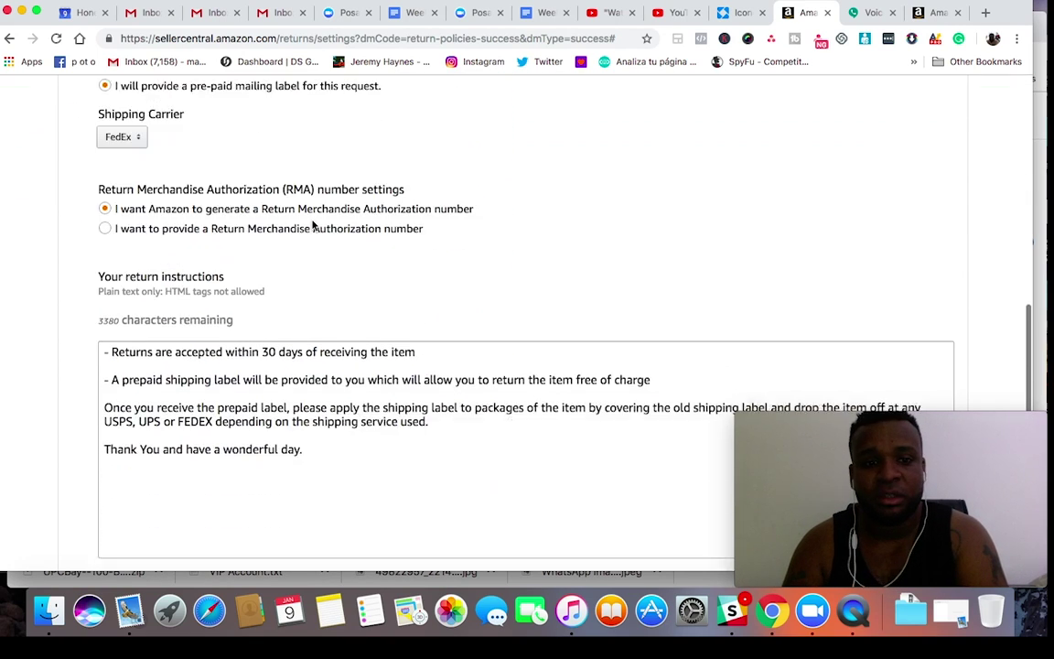
scroll(312, 224, "up", 10)
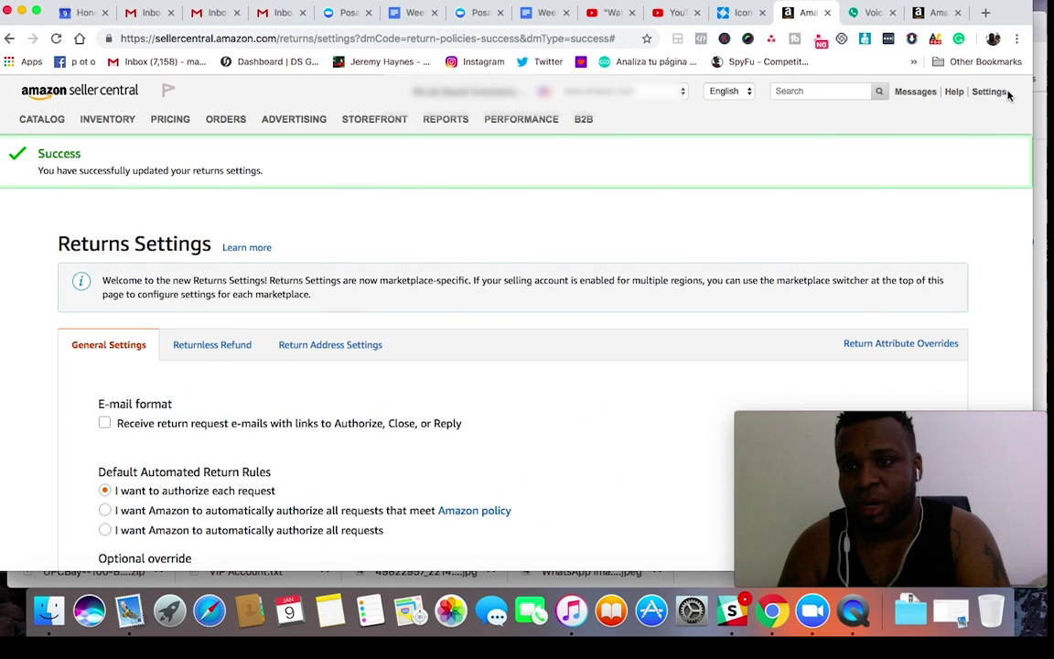
Open the shipping settings and review the domestic shipping options of the default Migrated Template.
mouse_move(992, 95)
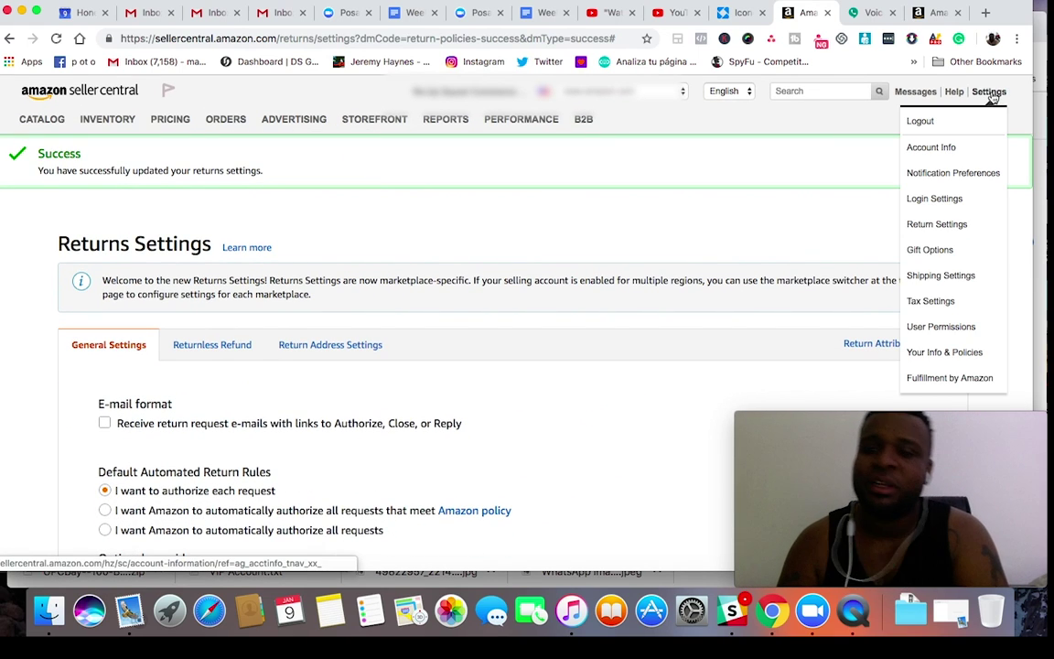
left_click(948, 277)
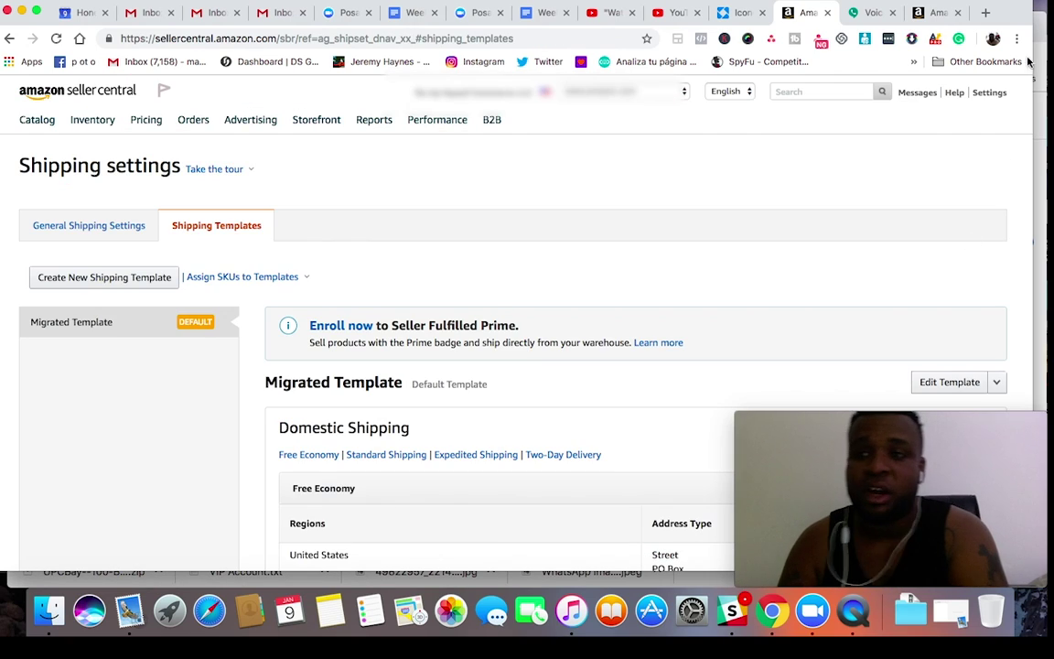
mouse_move(988, 97)
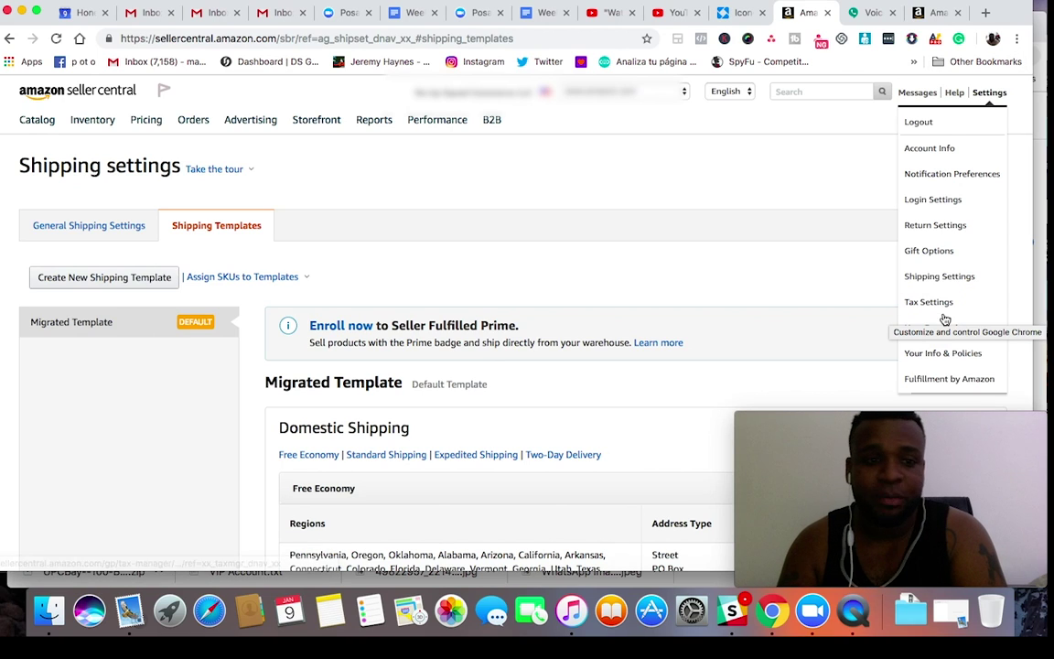
scroll(638, 271, "down", 5)
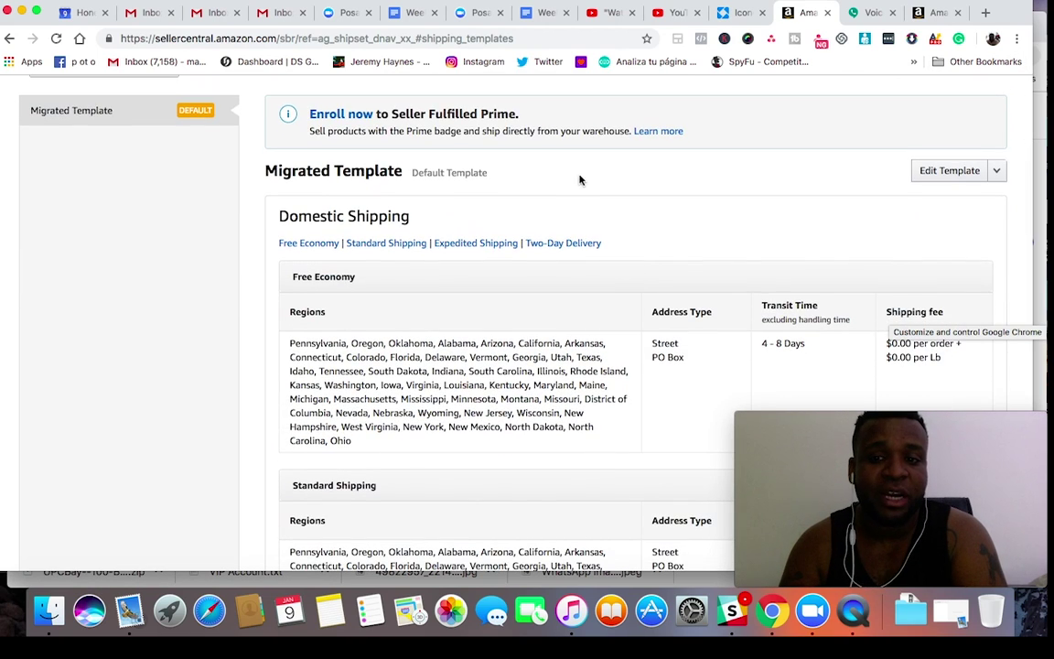
scroll(619, 170, "down", 7)
scroll(620, 175, "up", 12)
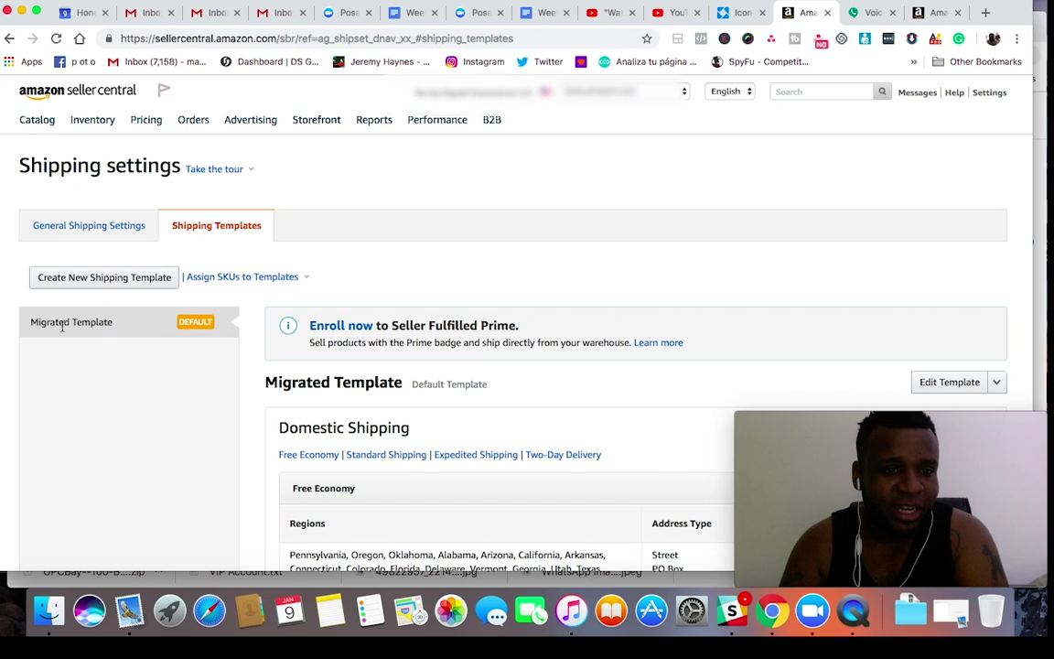
scroll(404, 317, "down", 4)
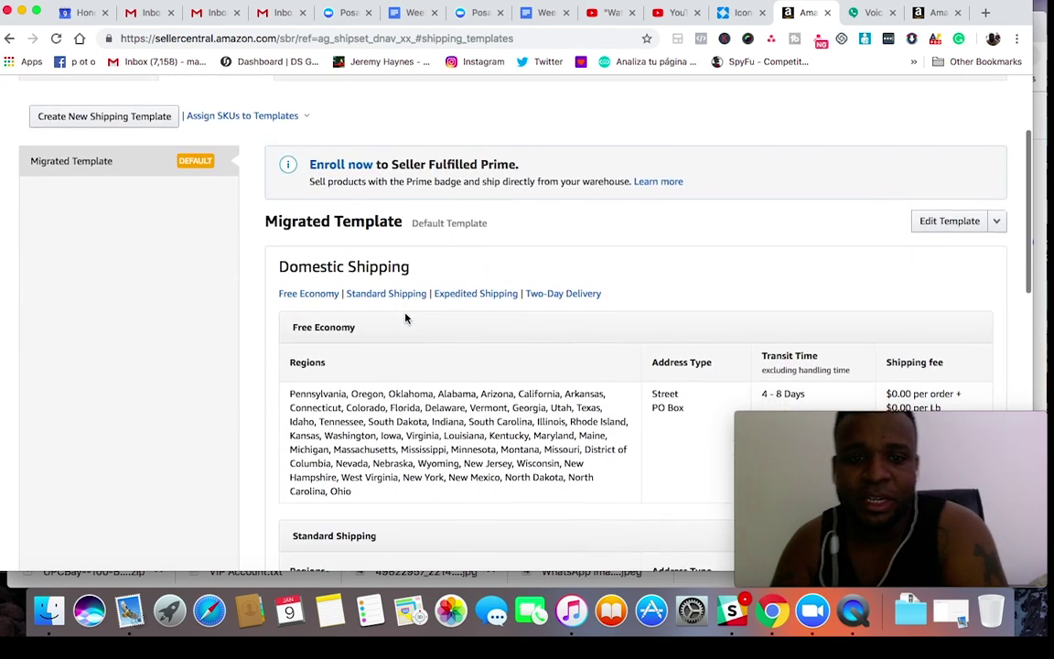
scroll(404, 318, "up", 2)
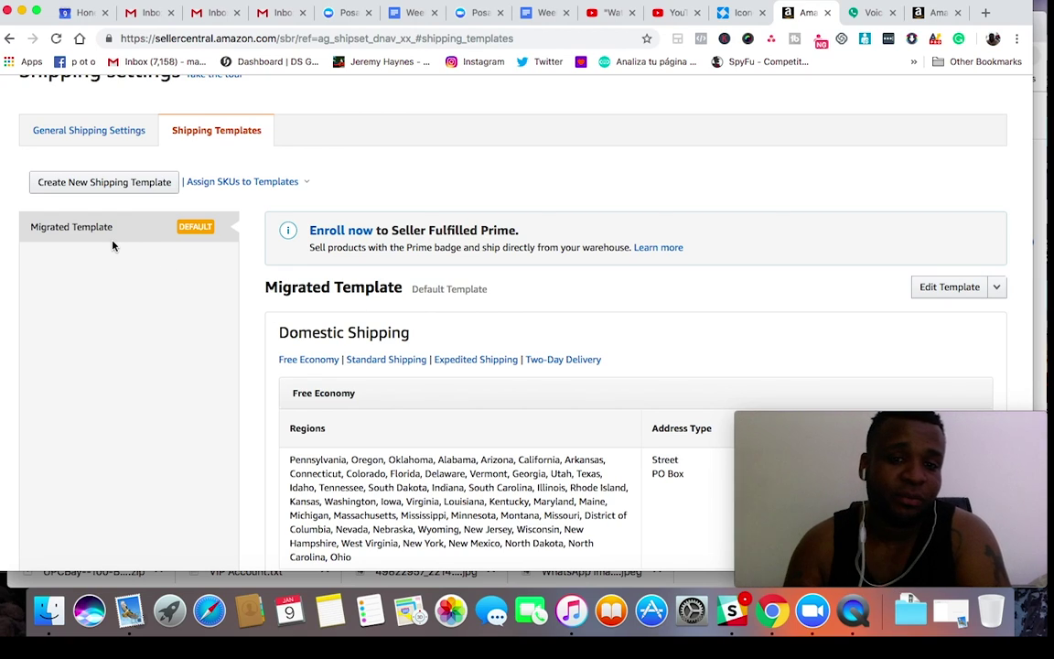
Open the default Migrated Template for editing and rename it as Wally small Template.
left_click(947, 287)
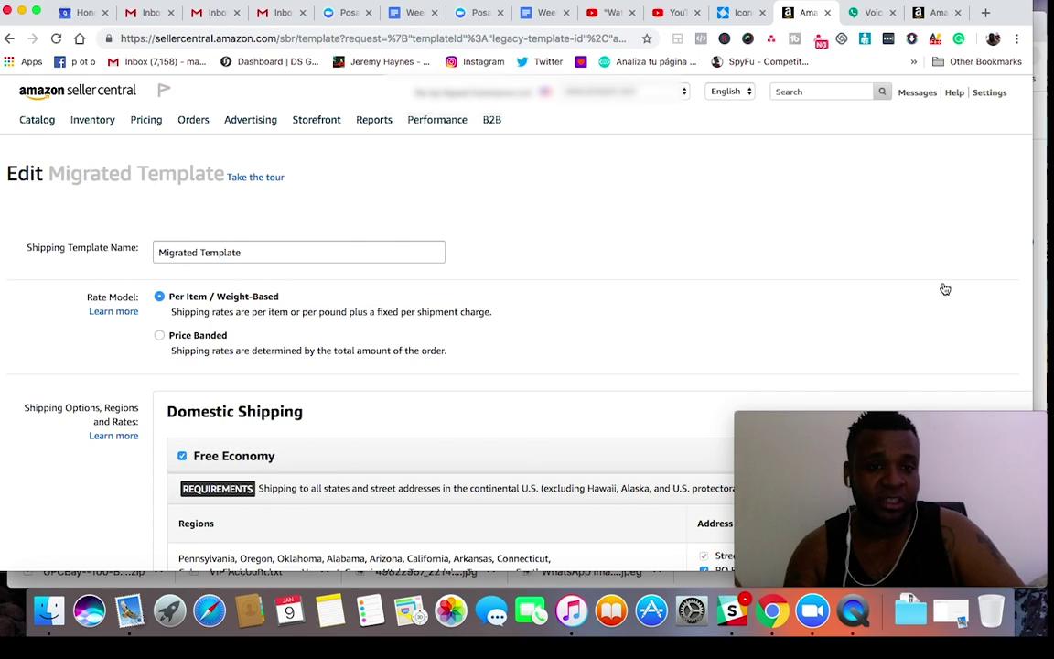
triple_click(165, 254)
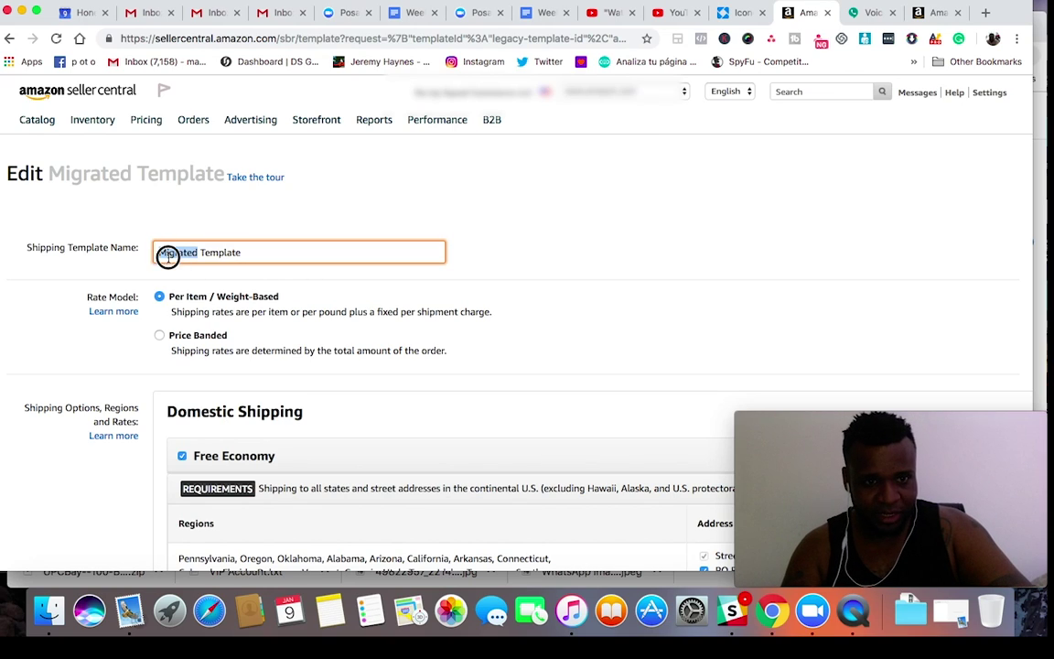
double_click(174, 252)
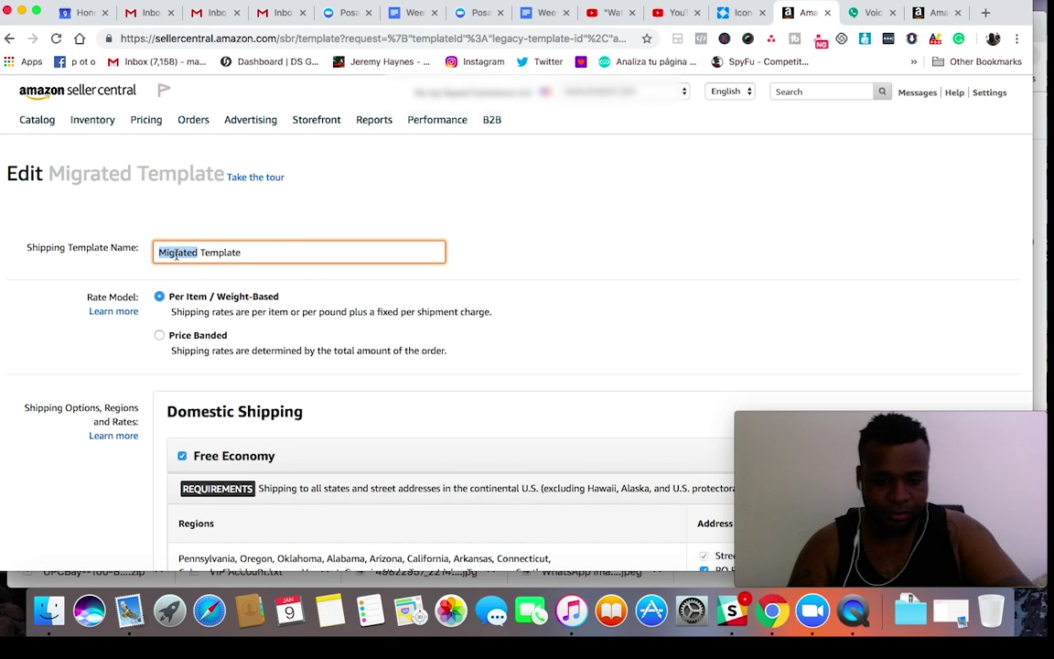
type("Wally")
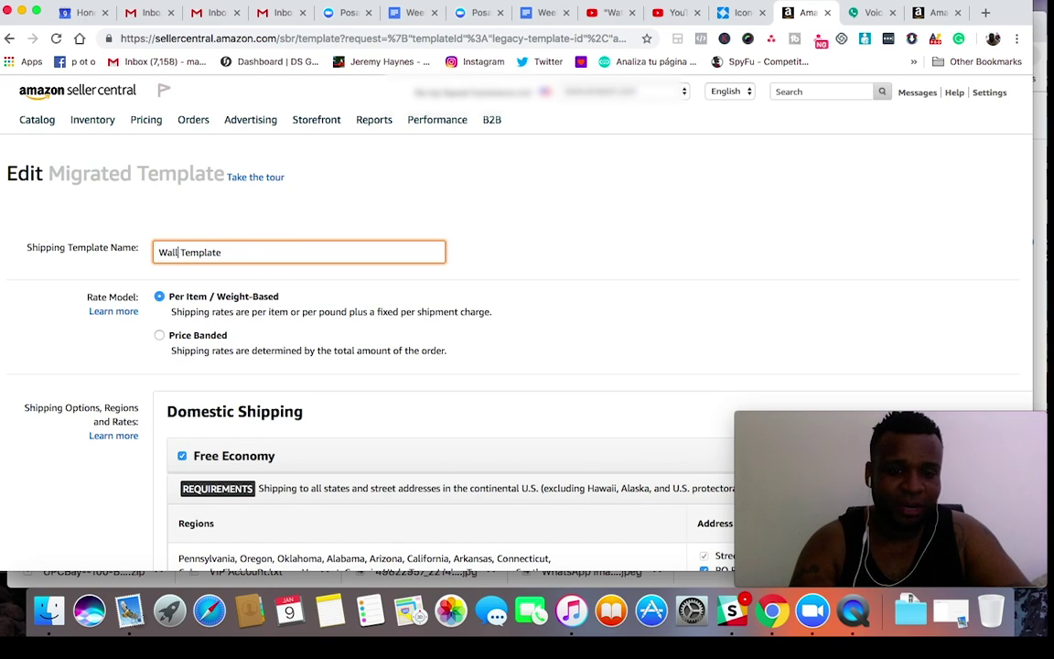
type(" small")
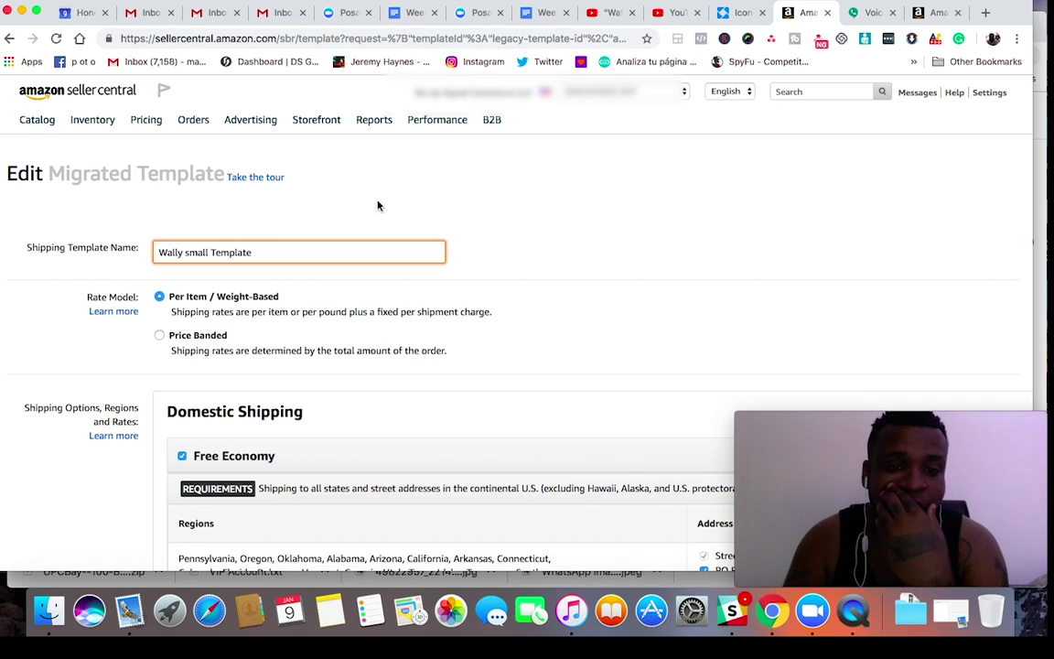
Disable the Free Economy option in the template's domestic shipping and accept its removal.
scroll(474, 328, "down", 3)
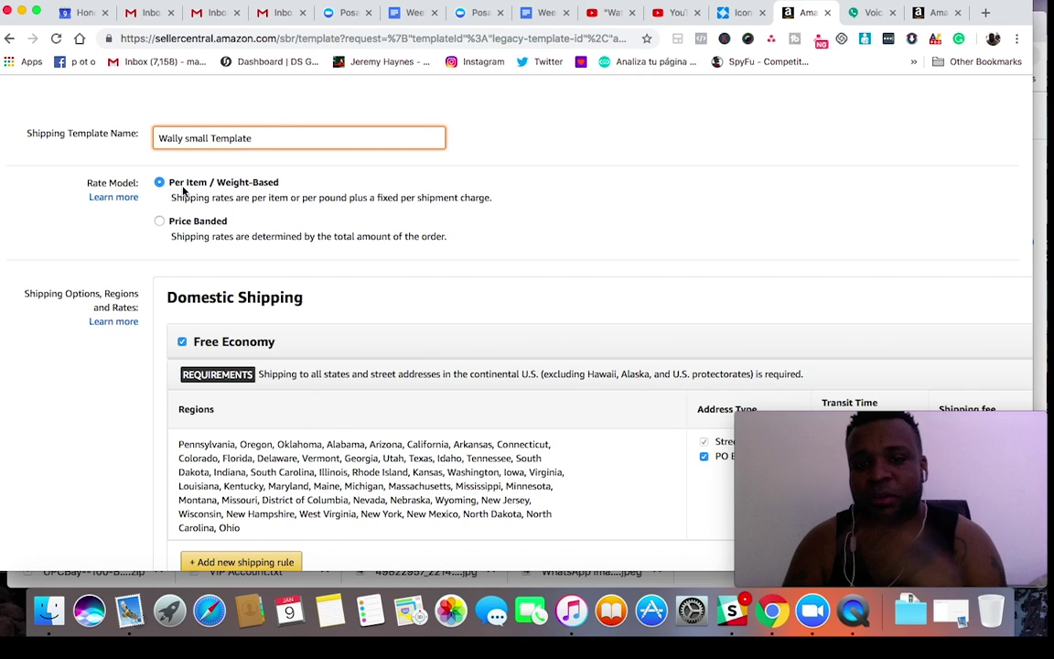
scroll(560, 207, "down", 5)
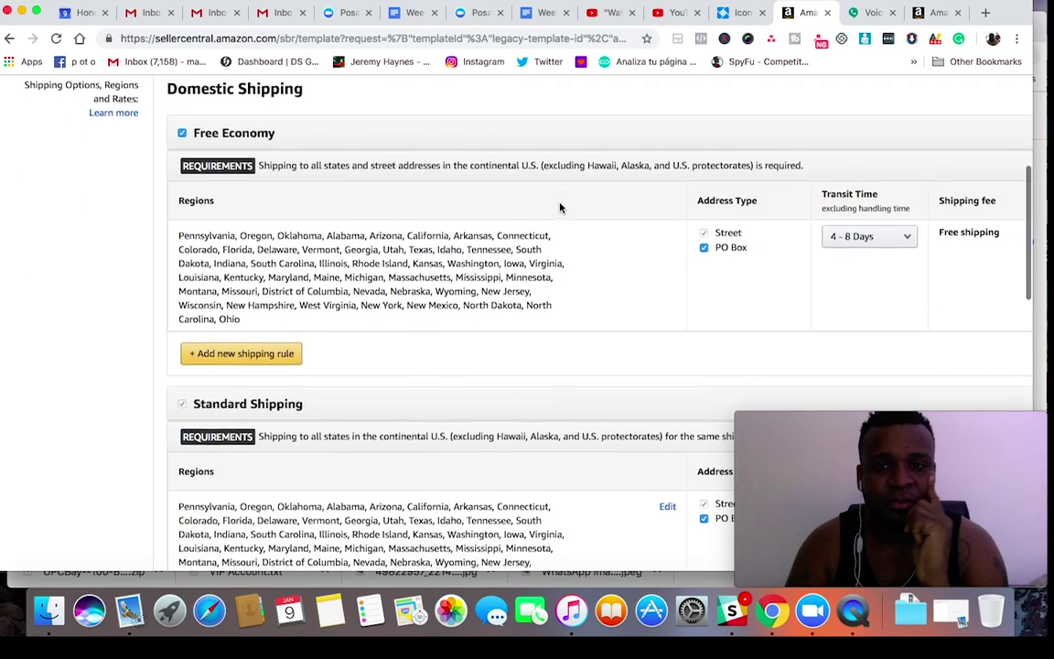
scroll(425, 174, "up", 1)
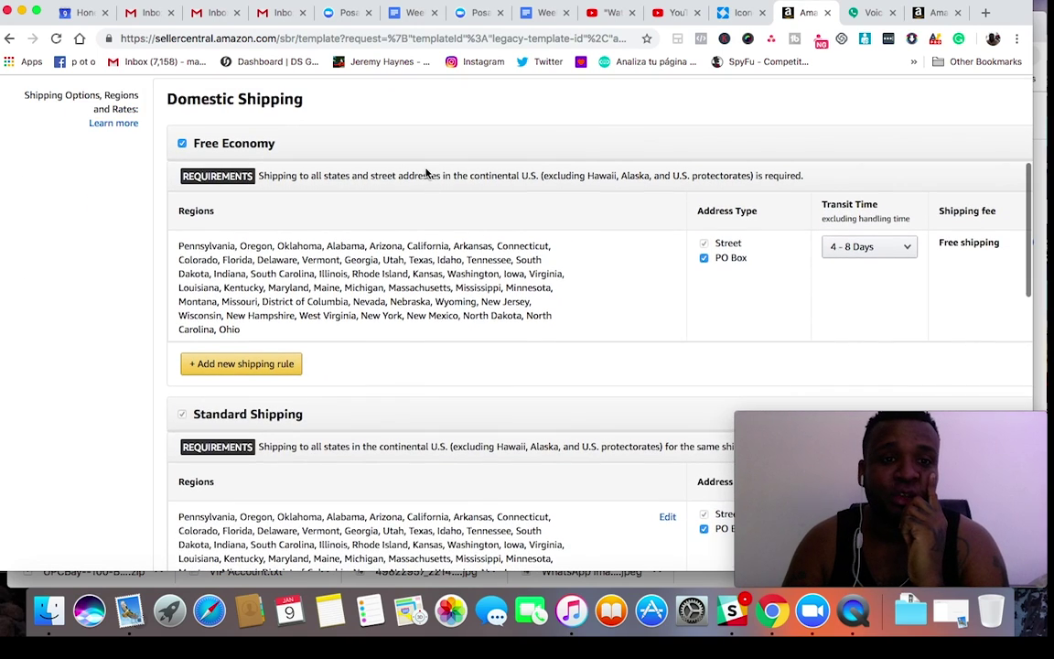
left_click(182, 144)
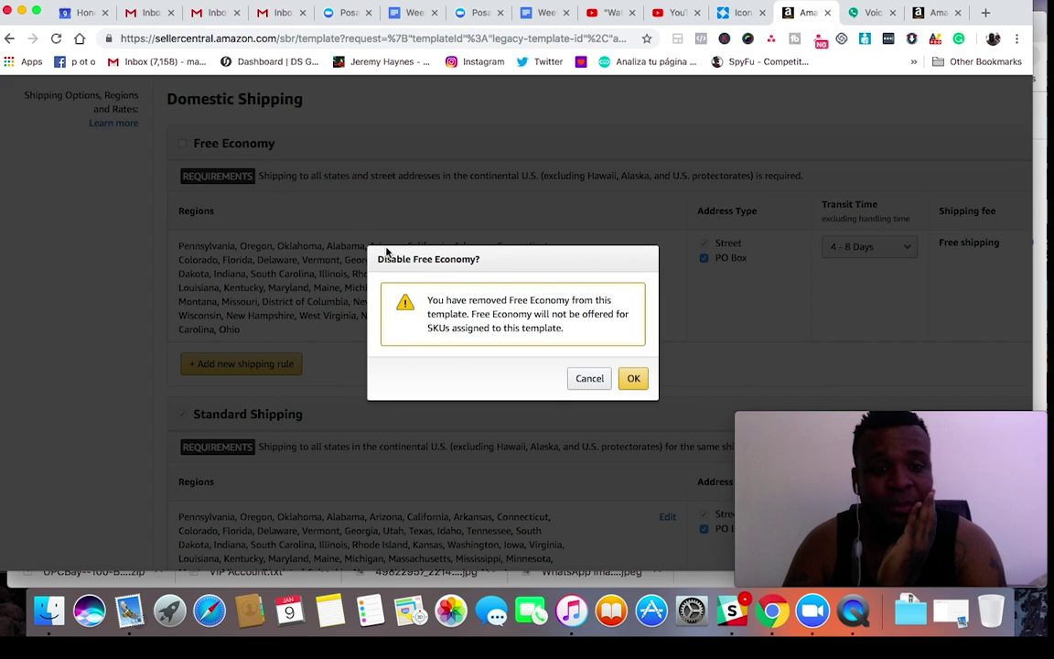
left_click(633, 378)
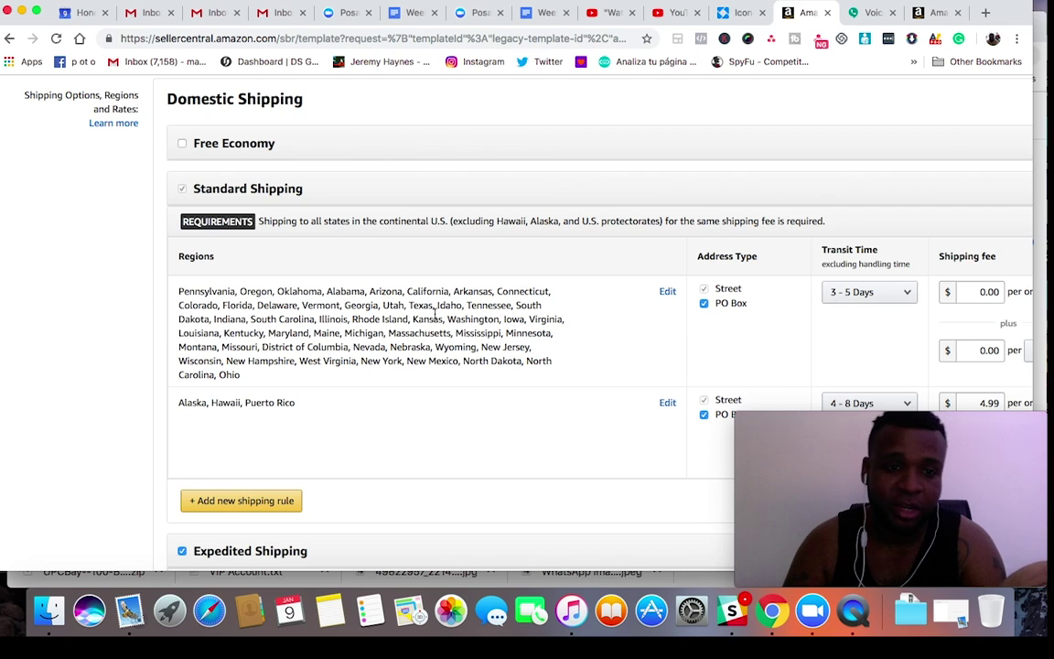
Remove Hawaii & Alaska from the Standard Shipping rule that covers Alaska, Hawaii and Puerto Rico.
scroll(631, 318, "down", 3)
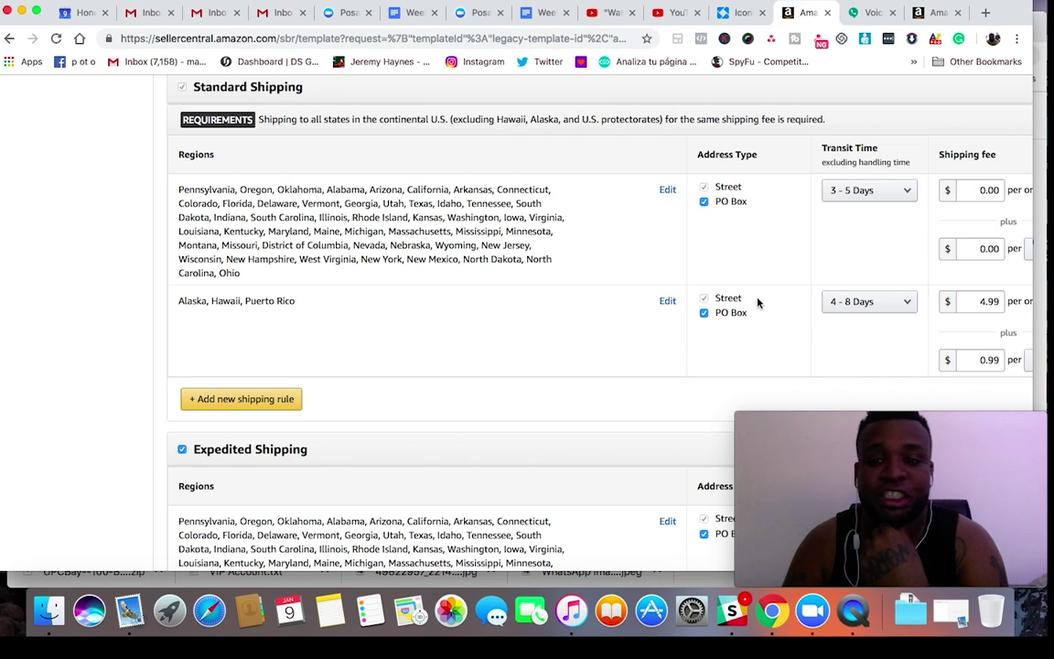
left_click(669, 302)
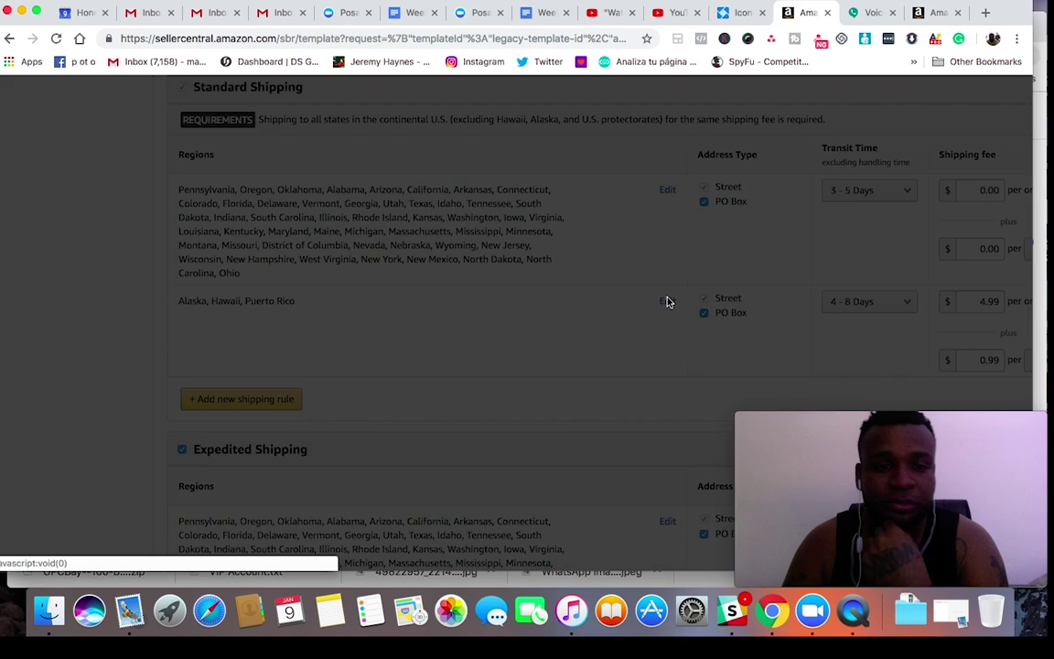
scroll(599, 262, "down", 5)
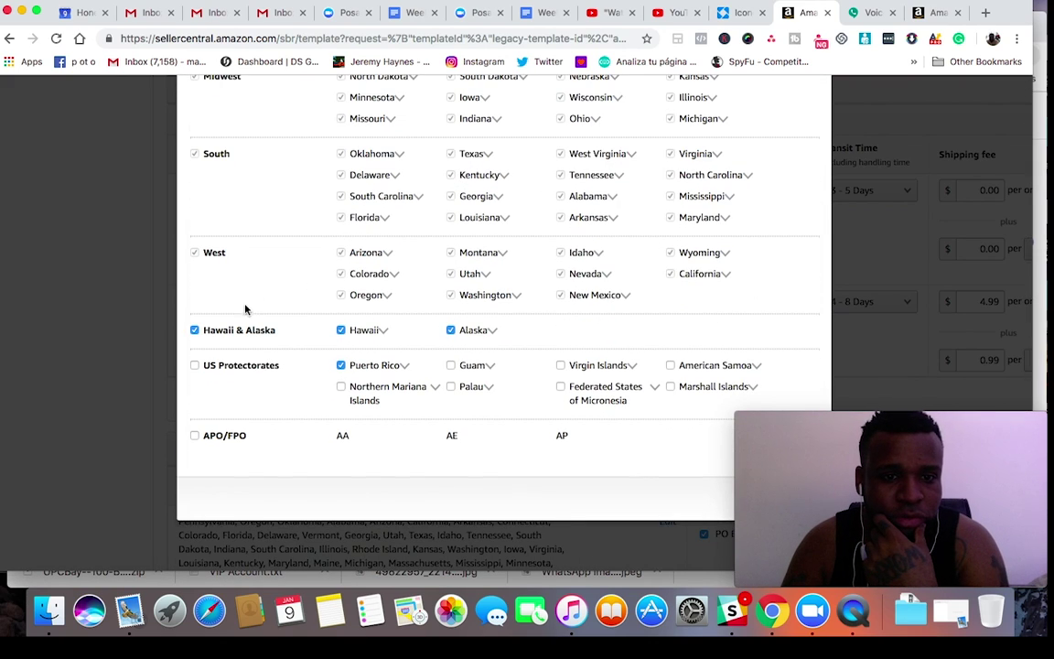
left_click(194, 331)
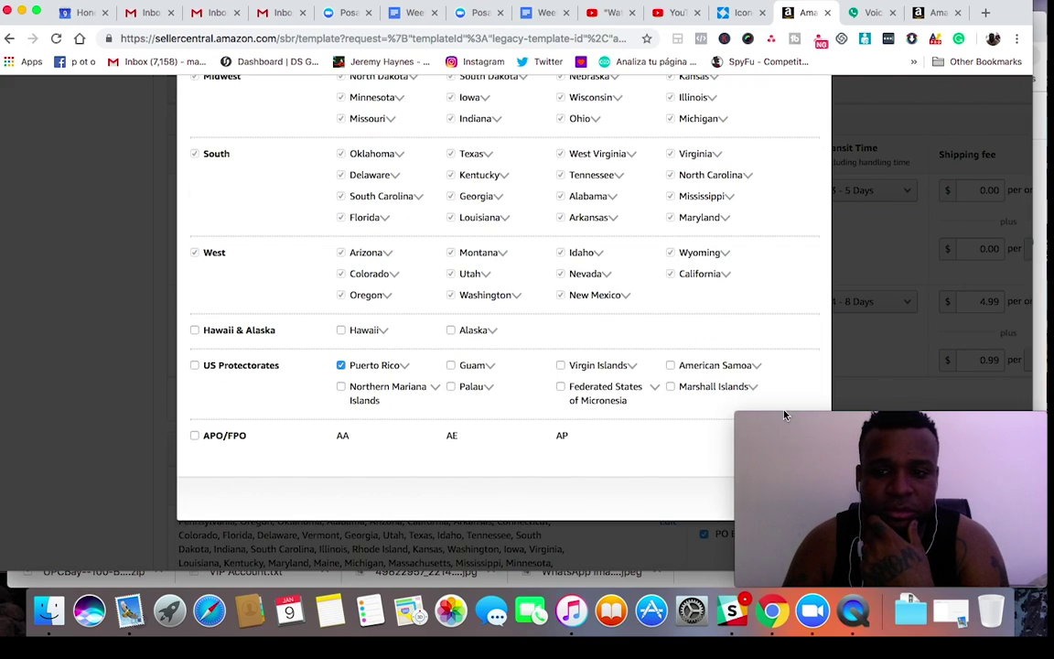
left_click_drag(781, 418, 283, 322)
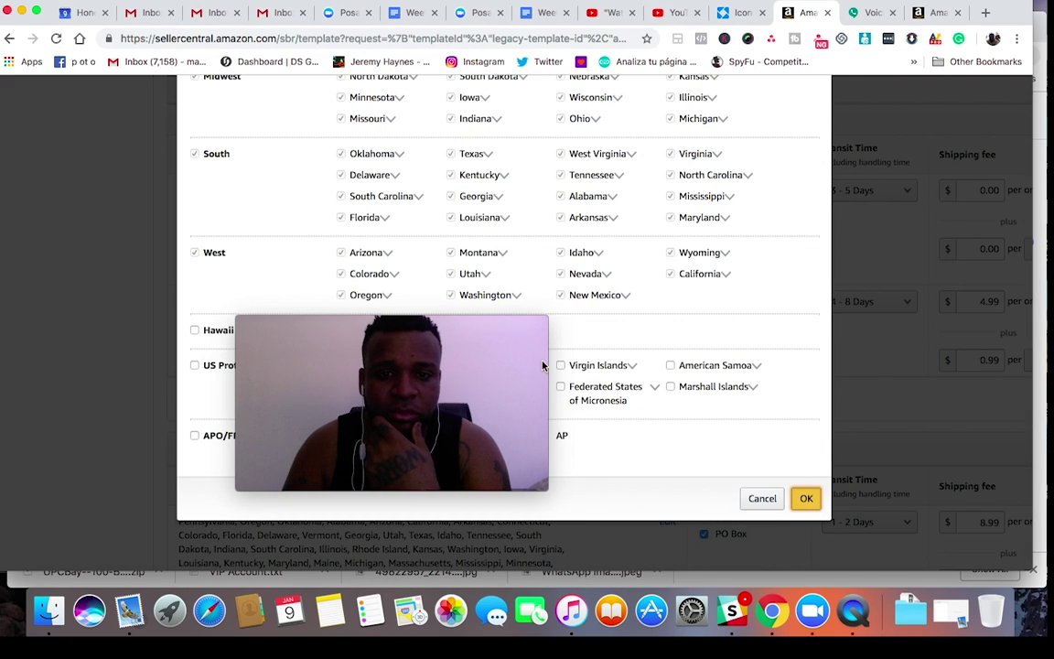
mouse_move(494, 329)
left_click(804, 500)
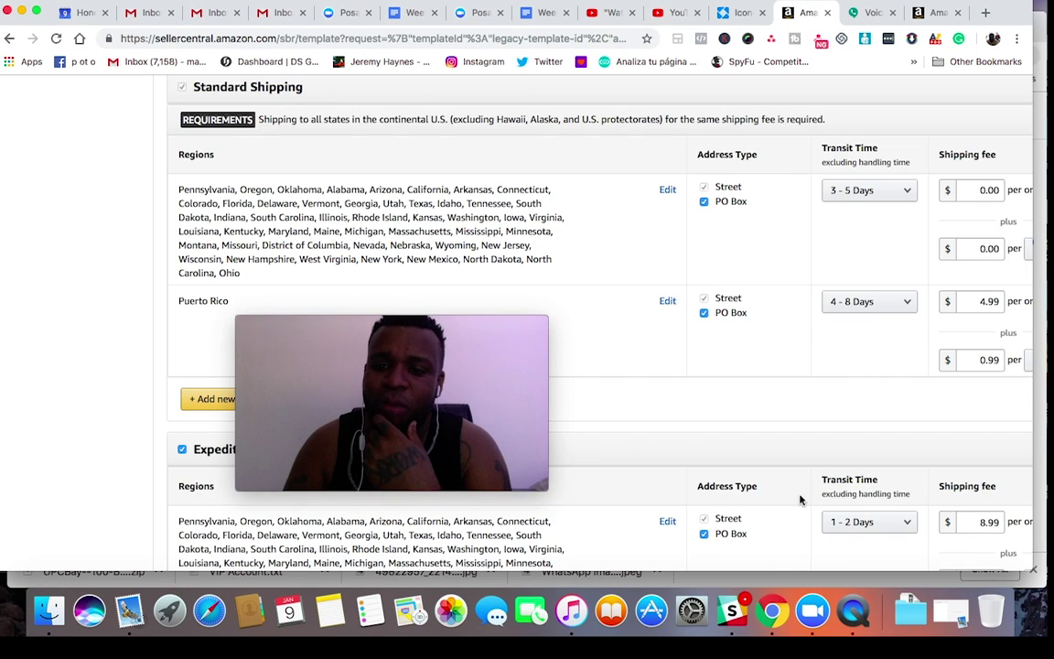
left_click_drag(508, 329, 993, 422)
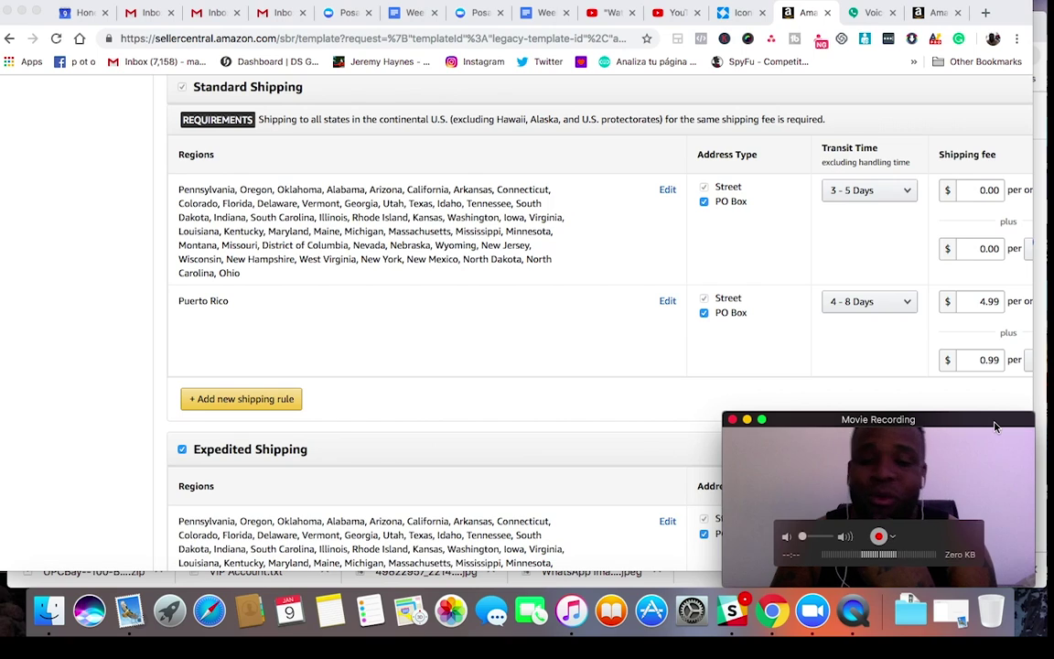
Deselect Puerto Rico in the deliverable regions of the second Standard Shipping rule.
left_click(667, 301)
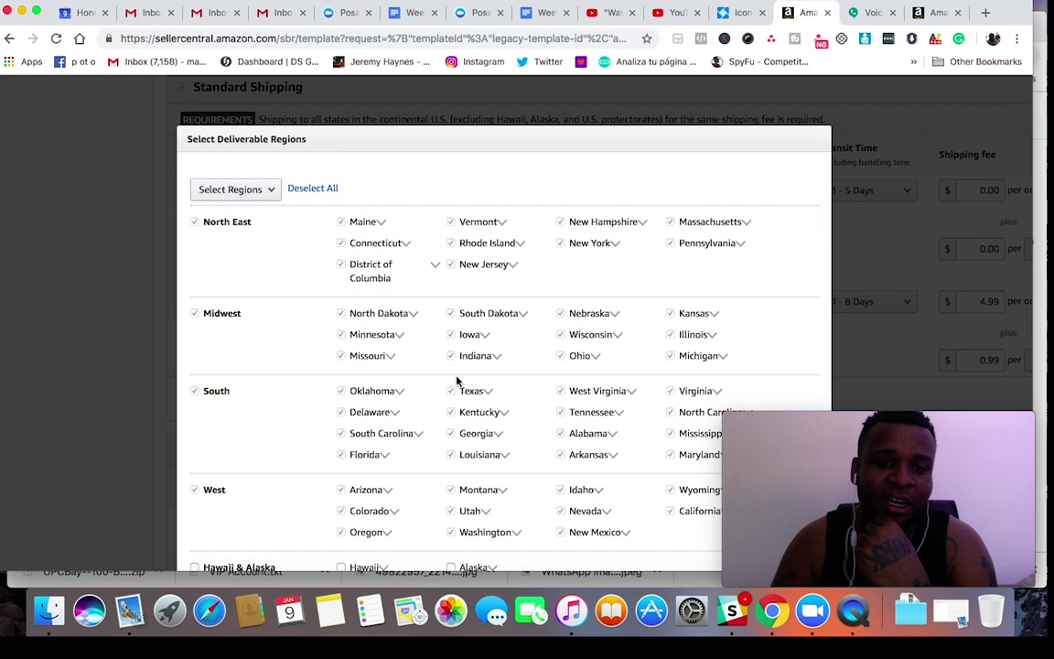
scroll(458, 378, "down", 5)
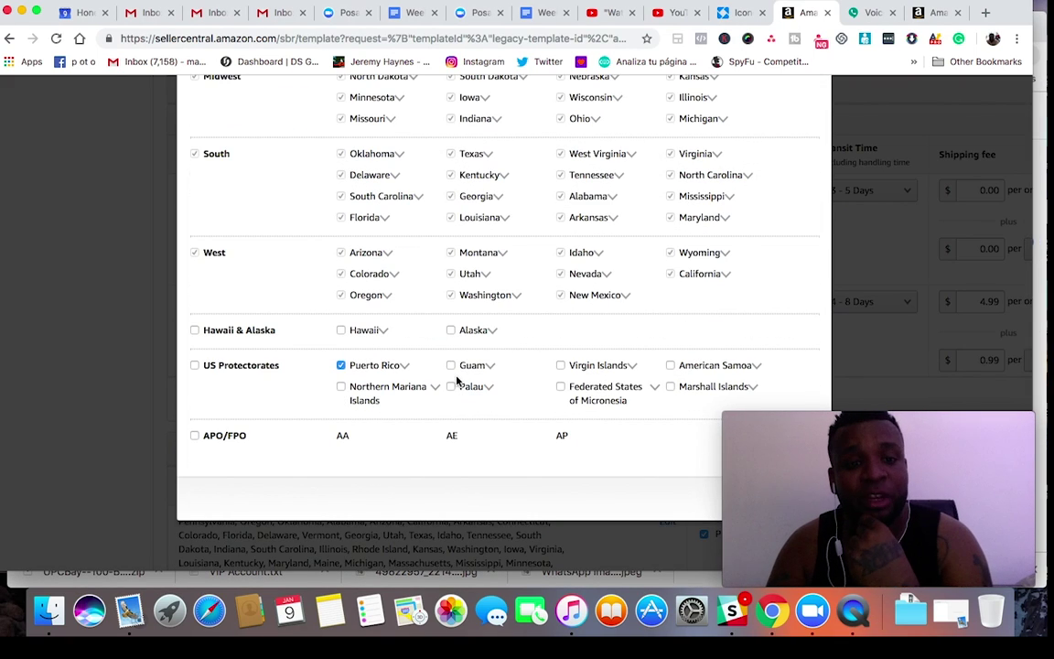
scroll(458, 380, "up", 5)
scroll(458, 380, "up", 1)
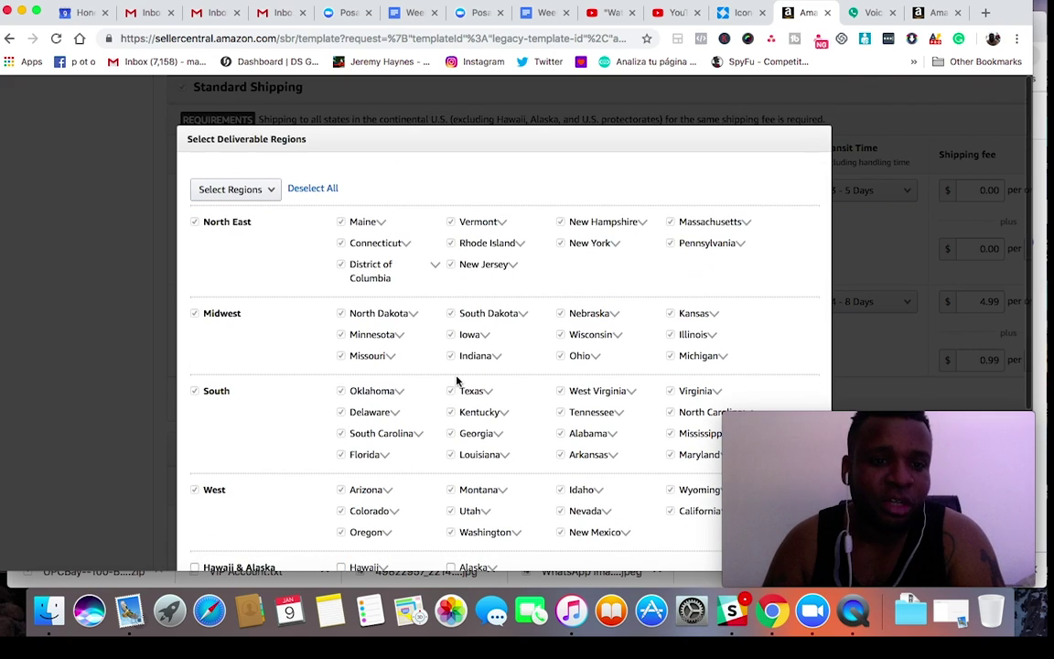
scroll(458, 380, "down", 4)
scroll(458, 380, "down", 1)
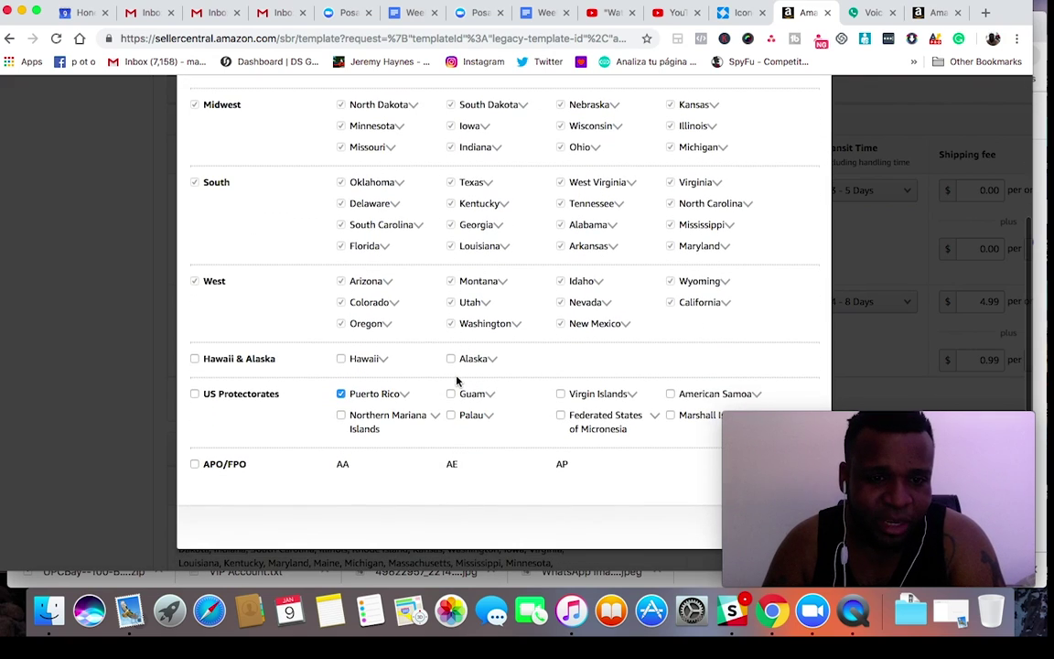
left_click(341, 395)
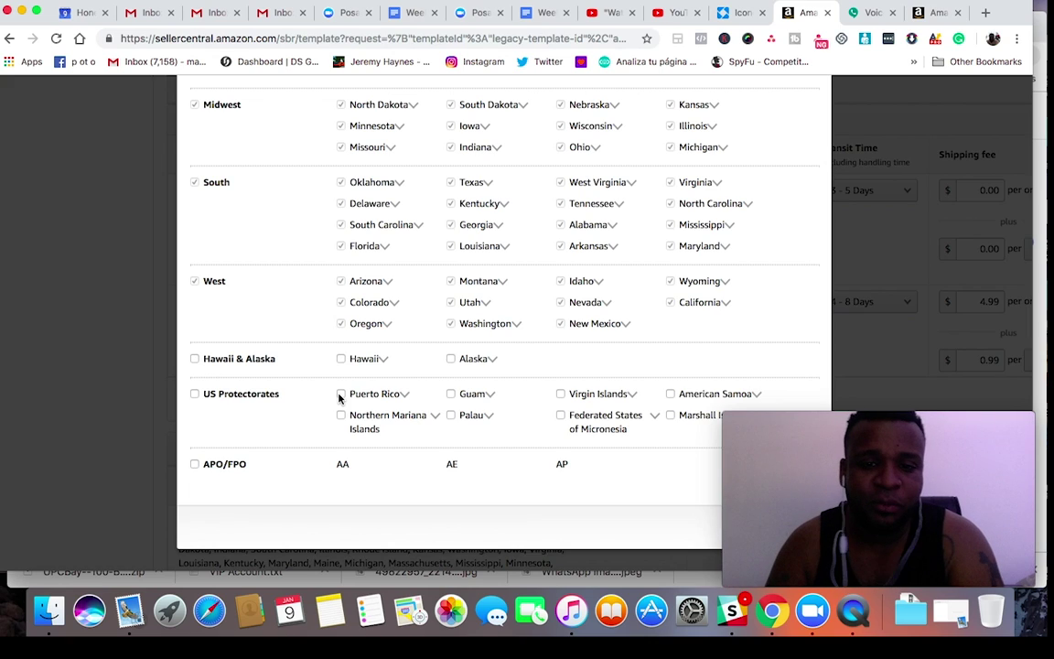
scroll(485, 393, "down", 1)
mouse_move(819, 427)
left_click_drag(819, 426, 401, 337)
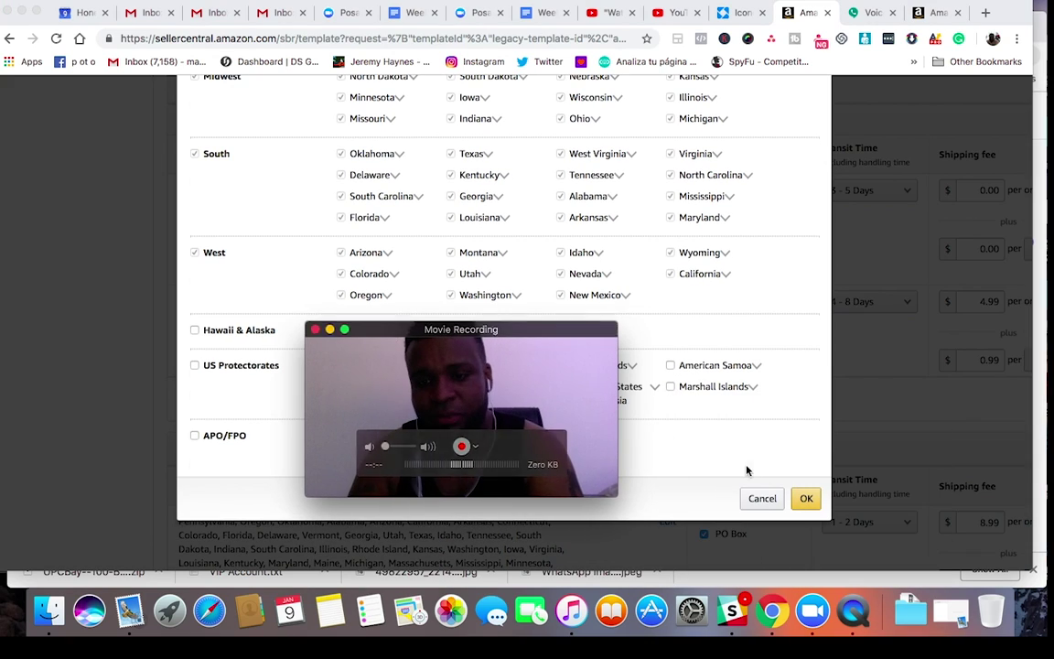
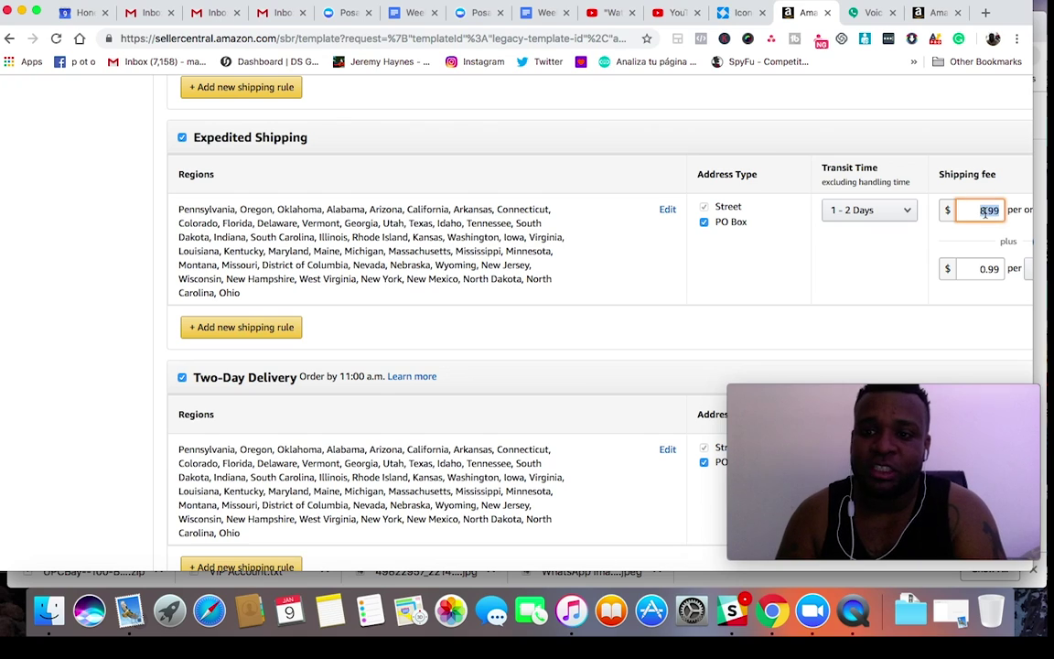
Set the Expedited Shipping fee to $9.99 per order and its transit time to 2 - 4 Days.
type("9")
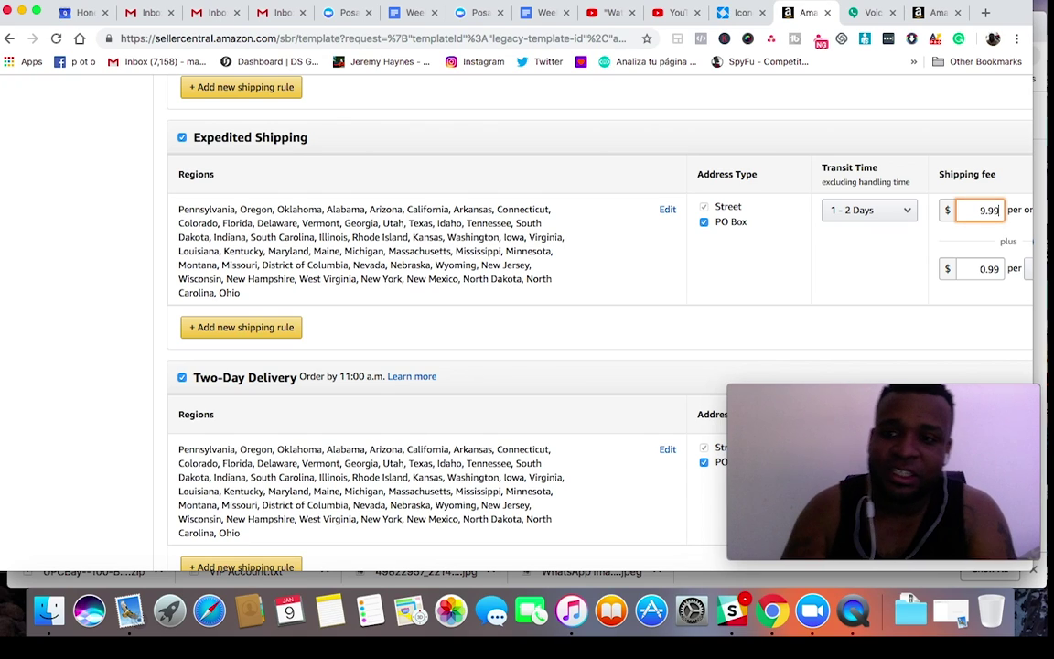
left_click(878, 215)
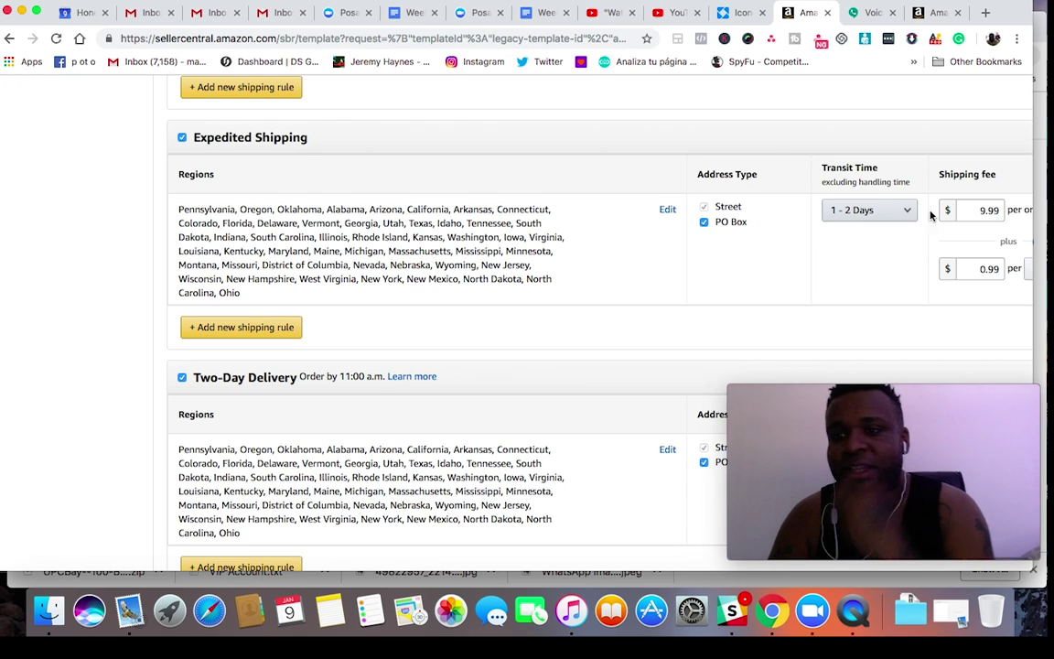
left_click(906, 212)
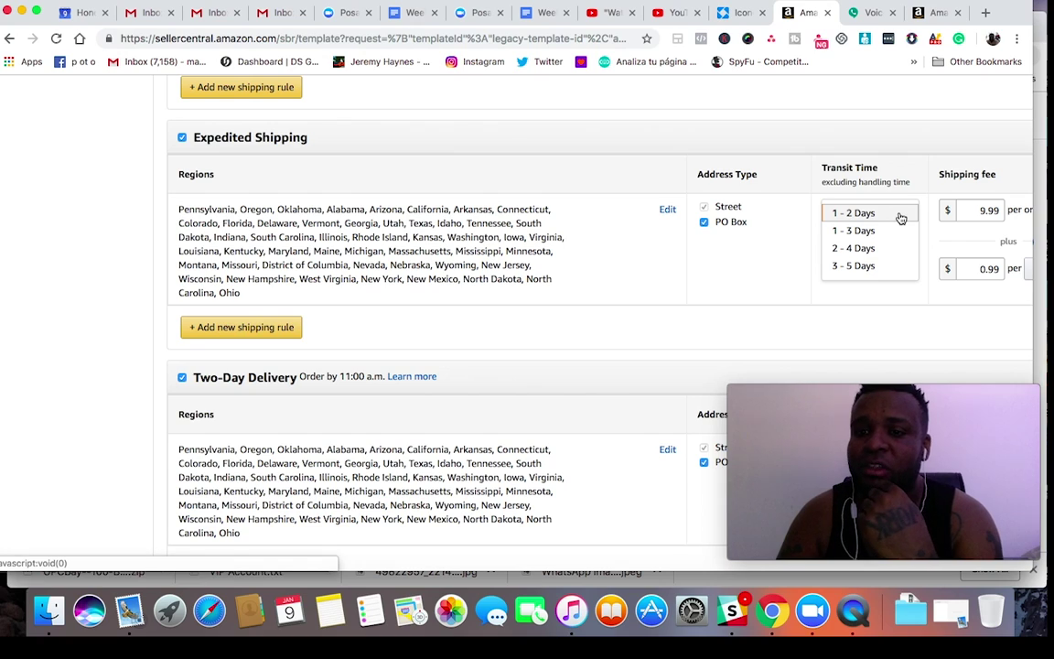
left_click(872, 248)
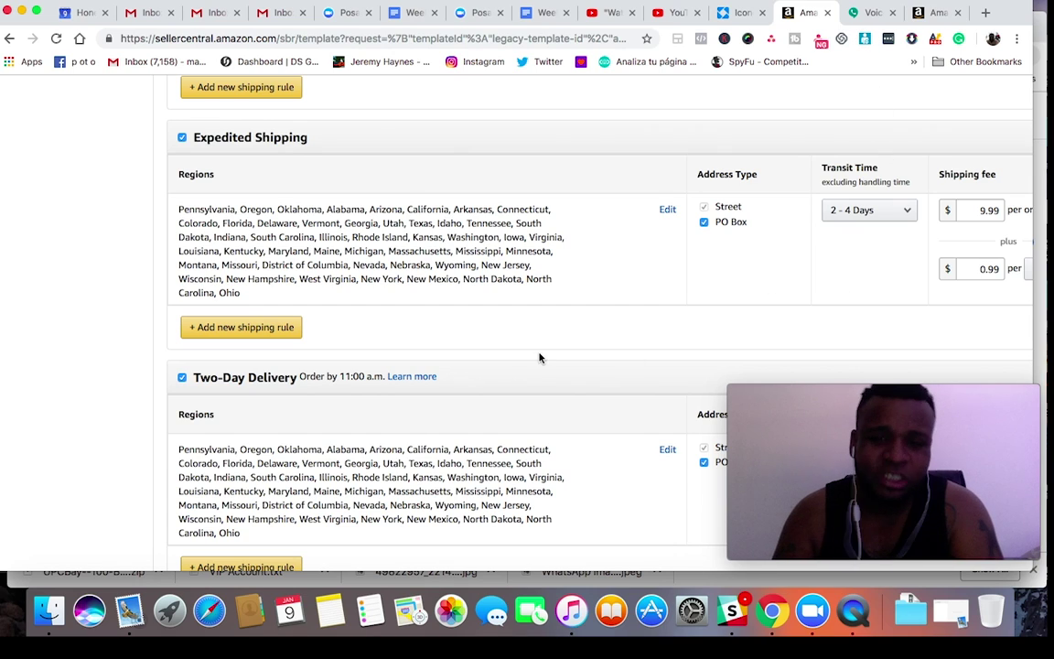
Try to leave the per-pound fee of Expedited Shipping empty, and restore it to $0.99.
scroll(540, 357, "right", 3)
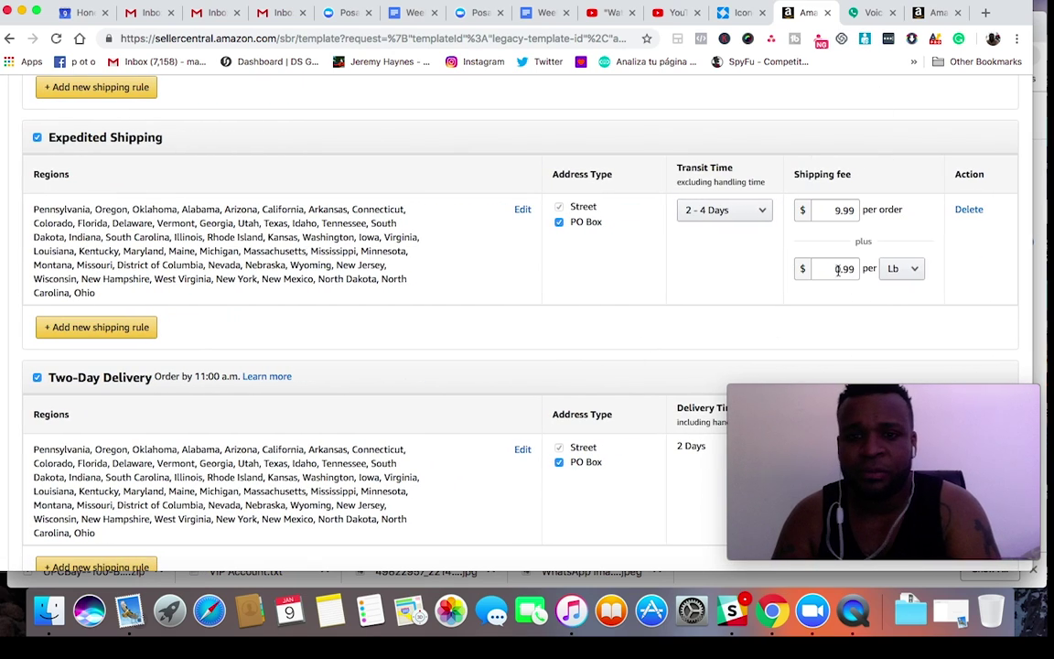
double_click(837, 270)
key("BackSpace")
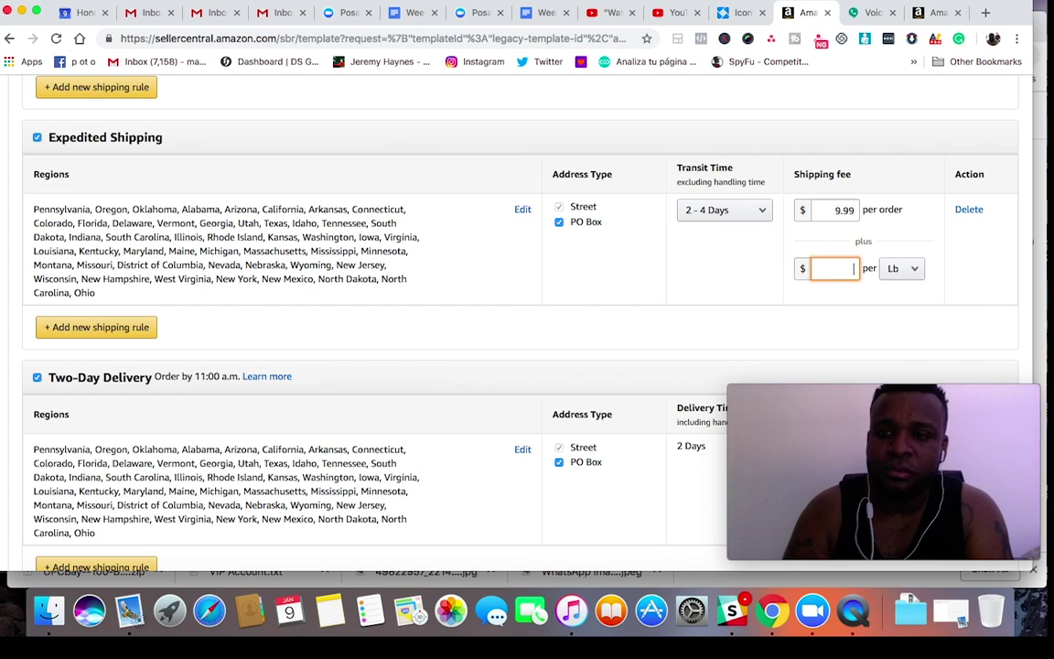
left_click(889, 270)
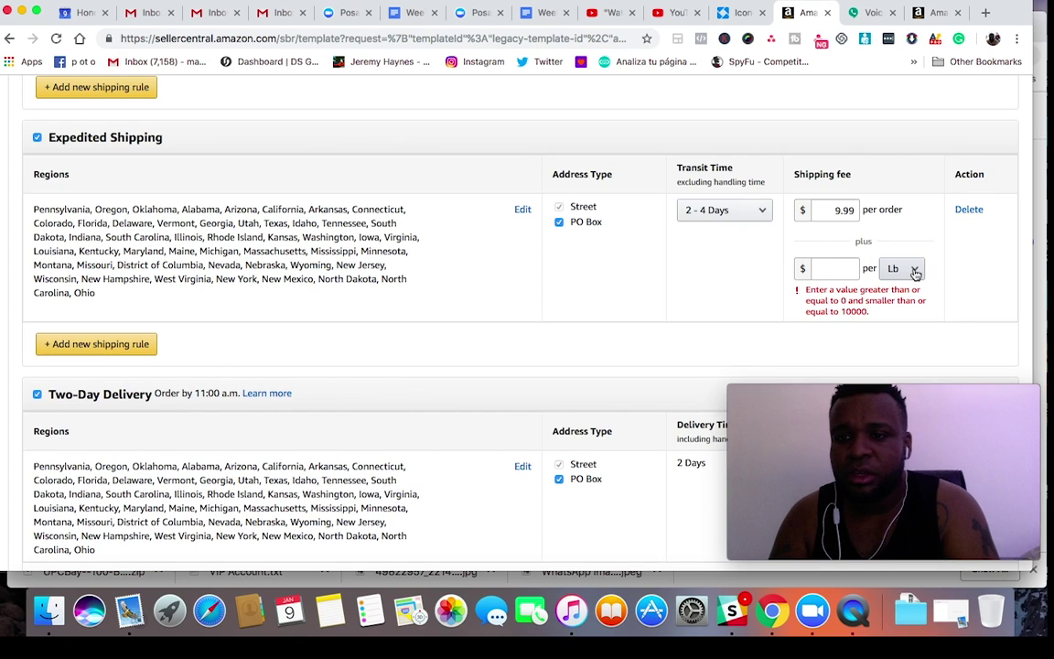
left_click(828, 268)
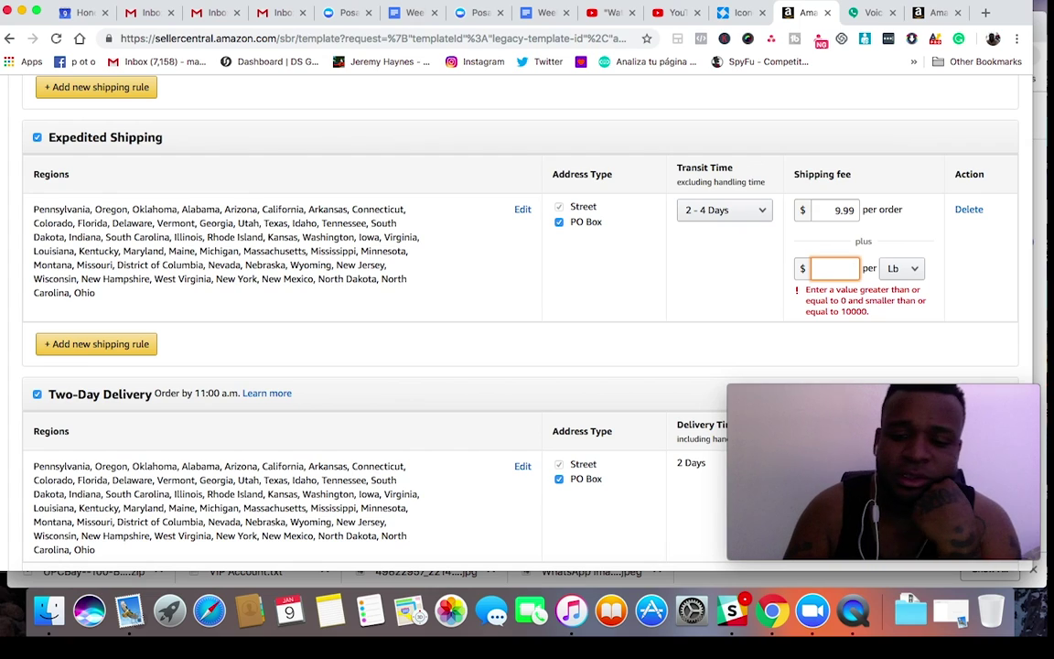
left_click(698, 304)
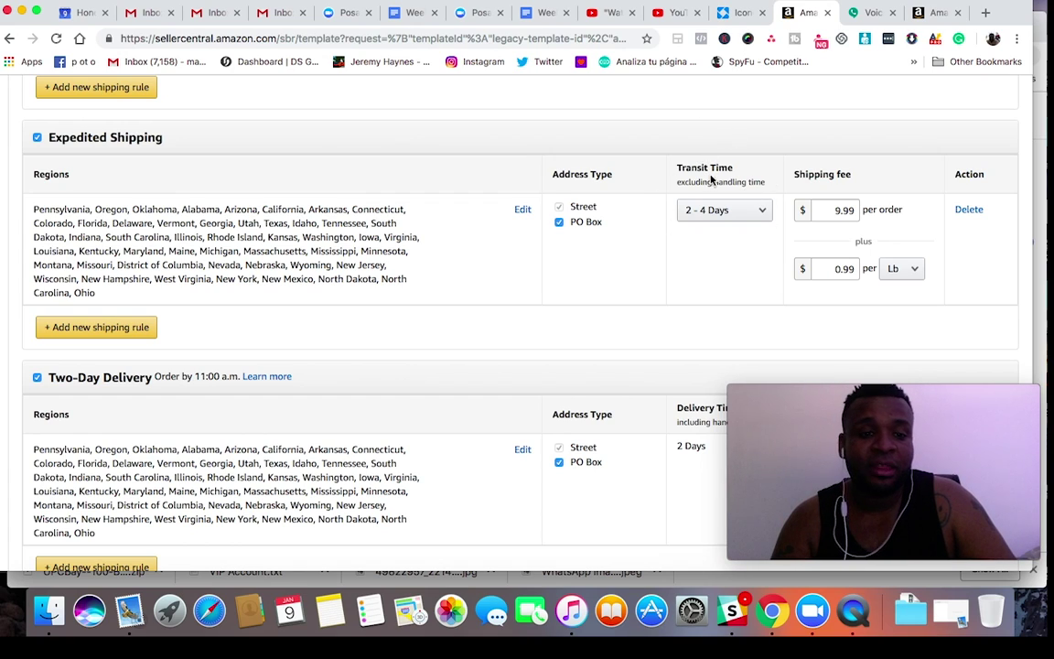
scroll(705, 253, "down", 2)
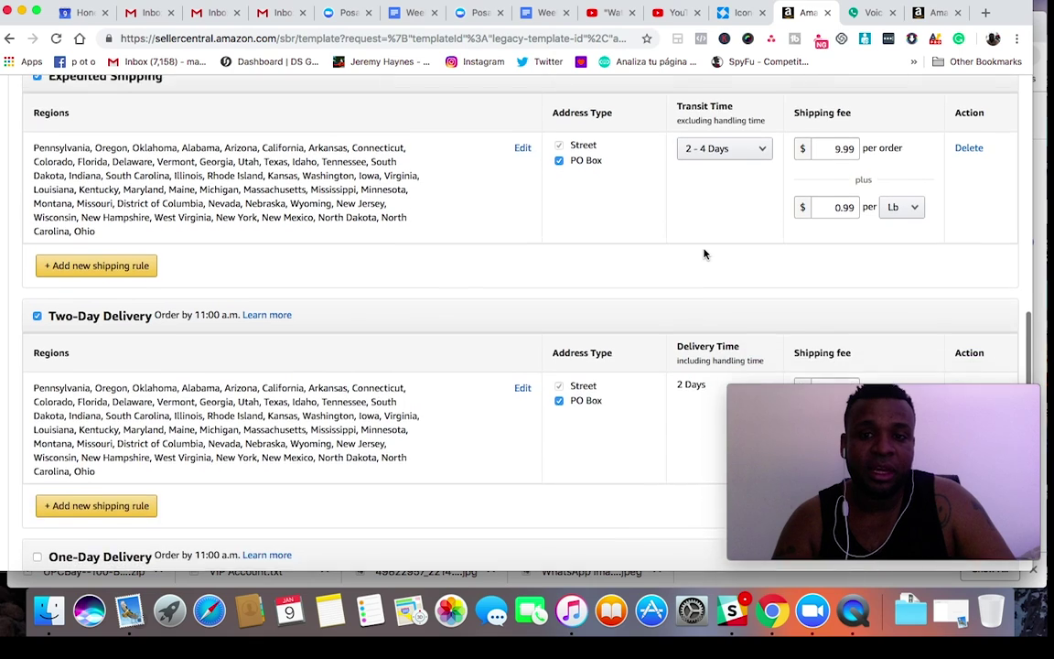
scroll(723, 185, "up", 2)
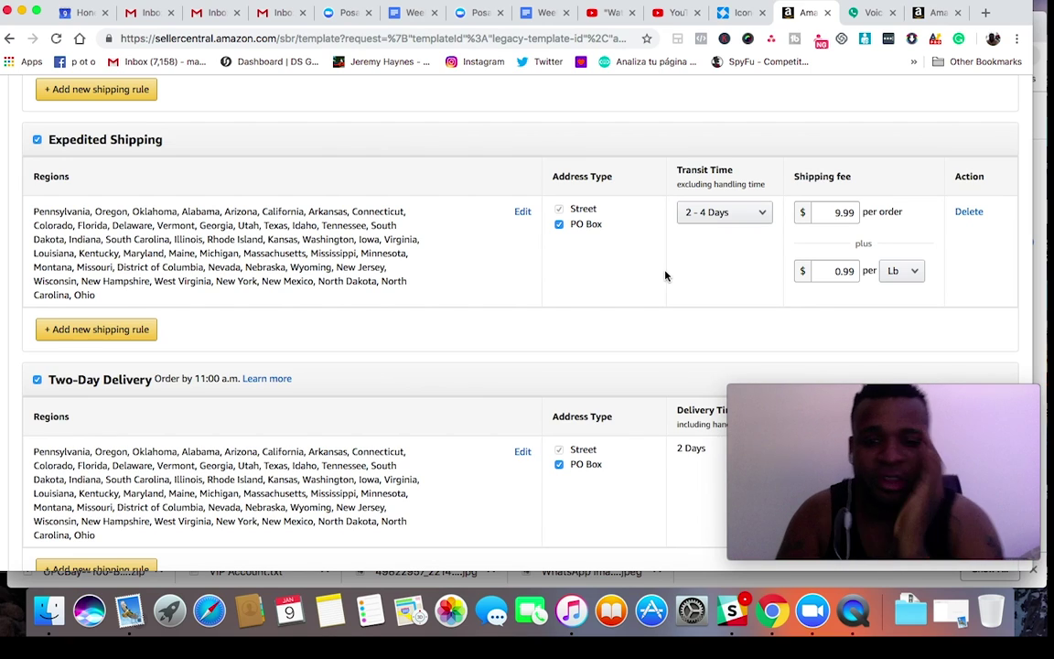
Disable Two-Day Delivery in the shipping template's domestic options and accept its removal from the template.
scroll(665, 275, "down", 5)
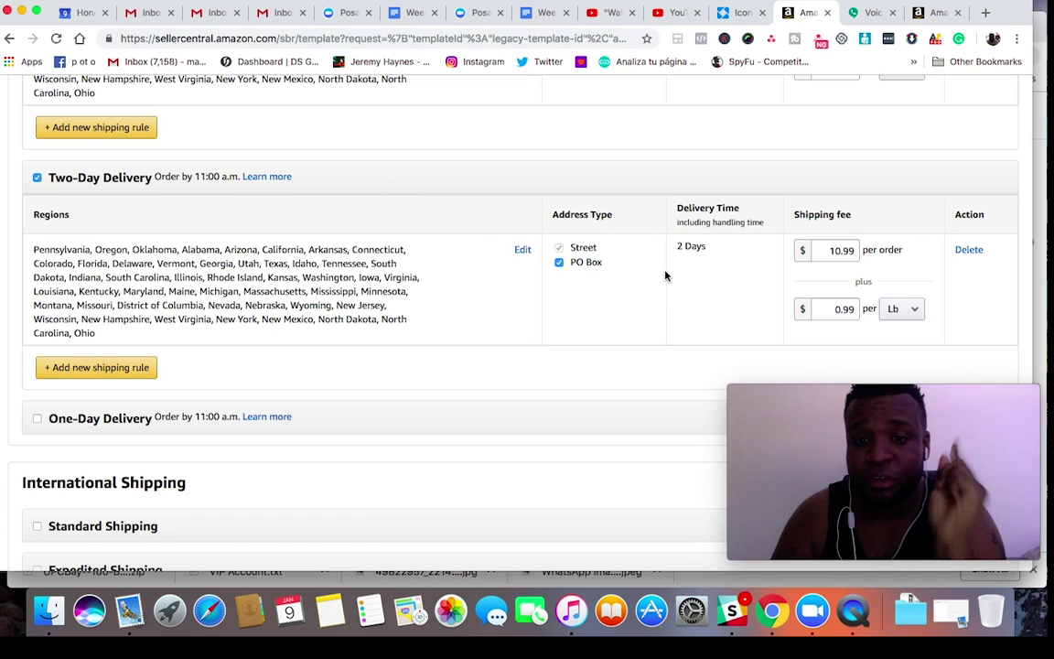
left_click(37, 179)
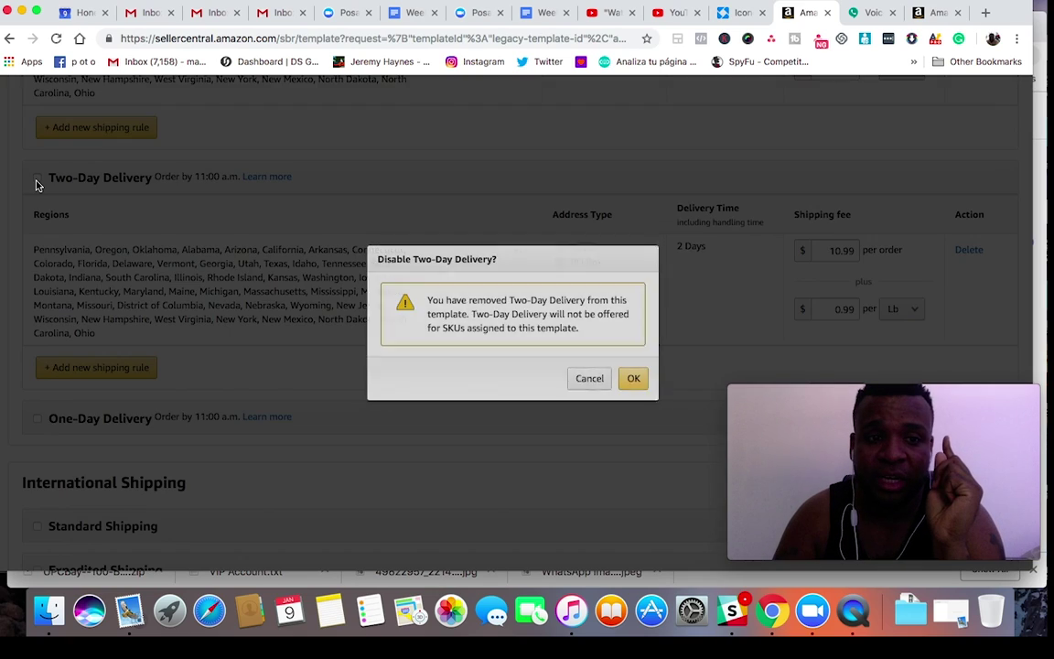
left_click(632, 383)
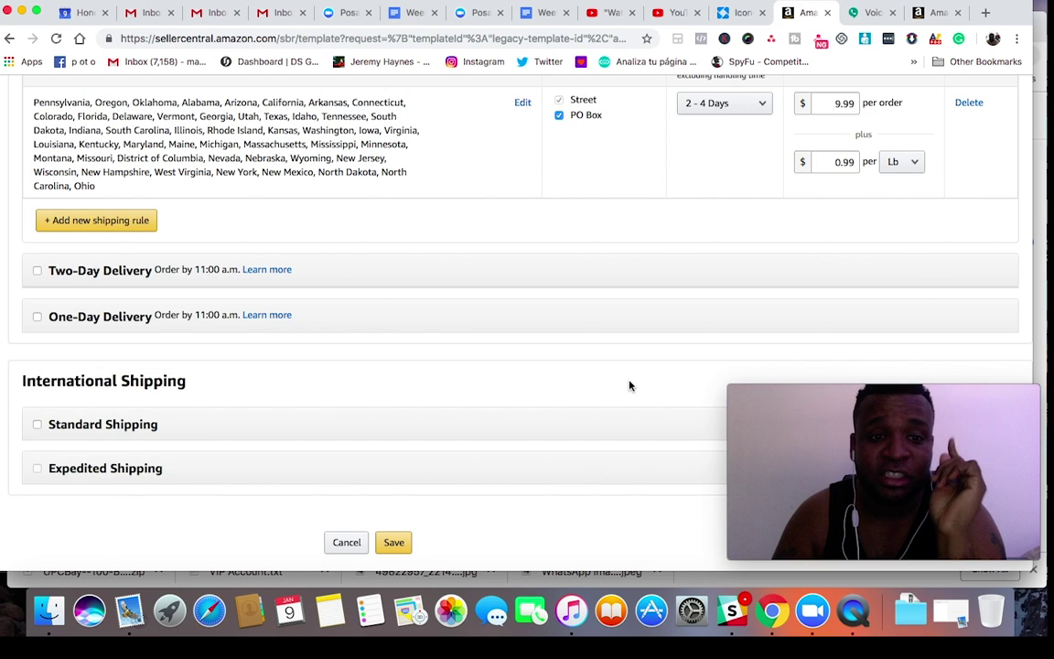
Review the domestic shipping rules and save the shipping template.
scroll(629, 385, "up", 3)
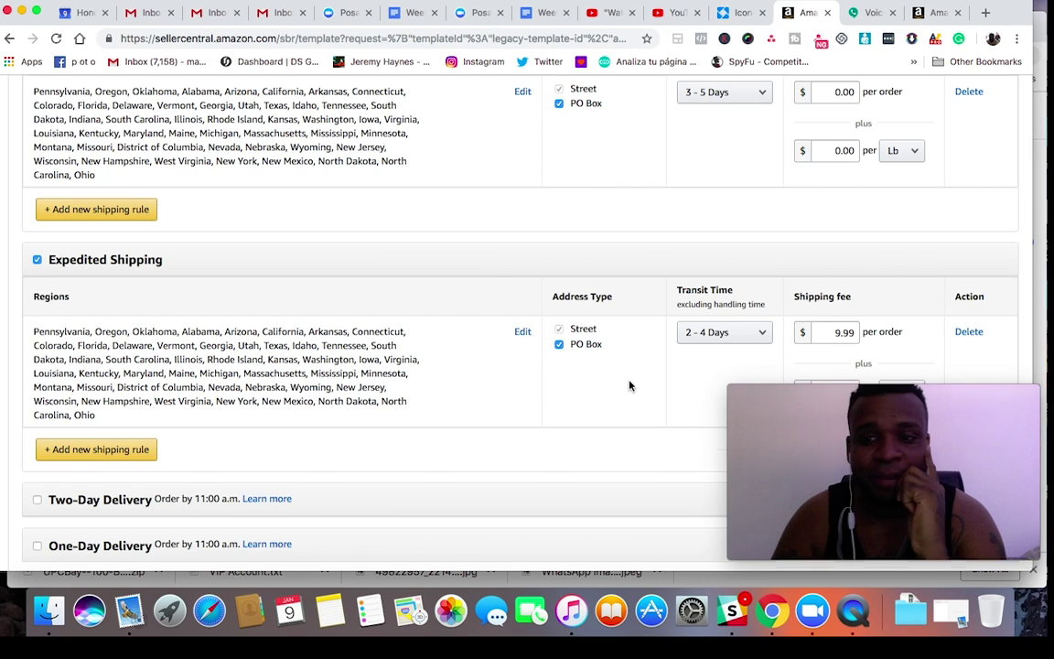
scroll(628, 385, "down", 5)
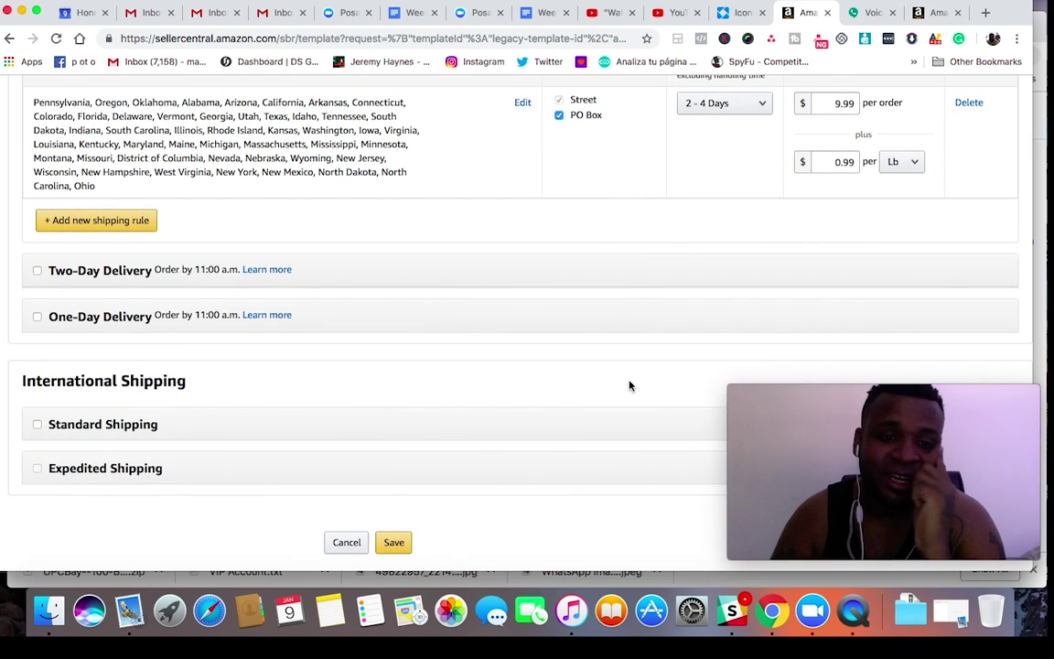
left_click(400, 543)
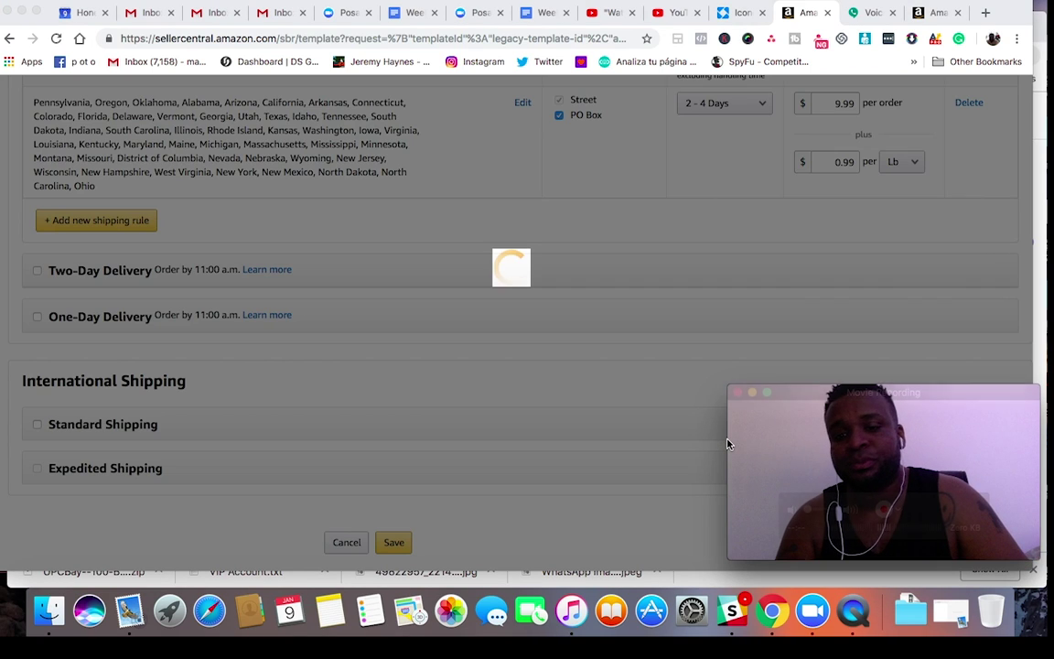
left_click_drag(730, 433, 4, 5)
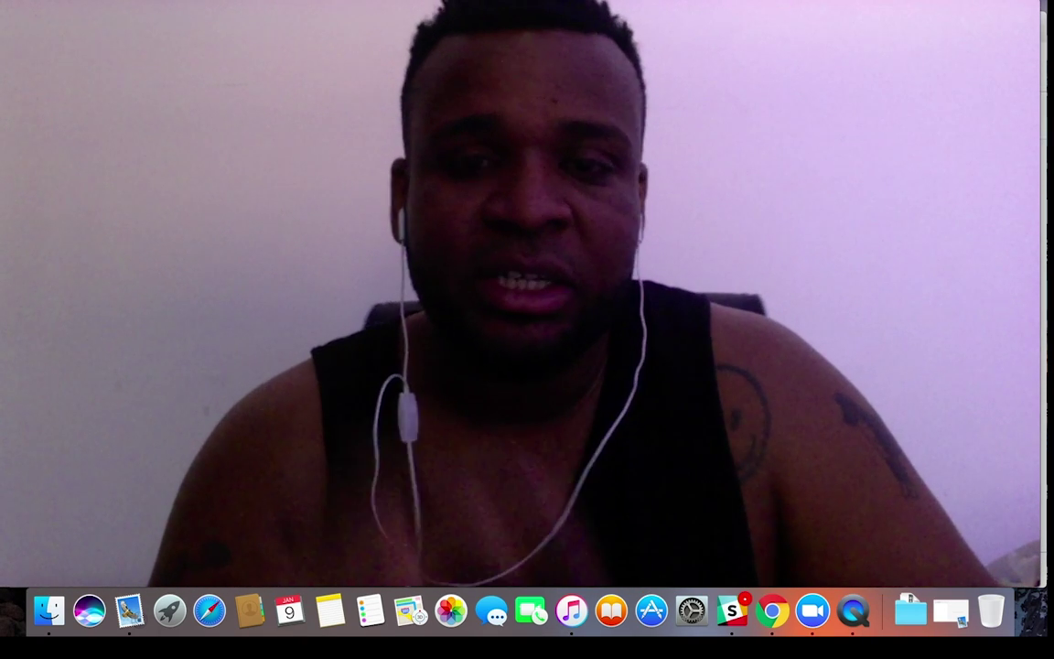